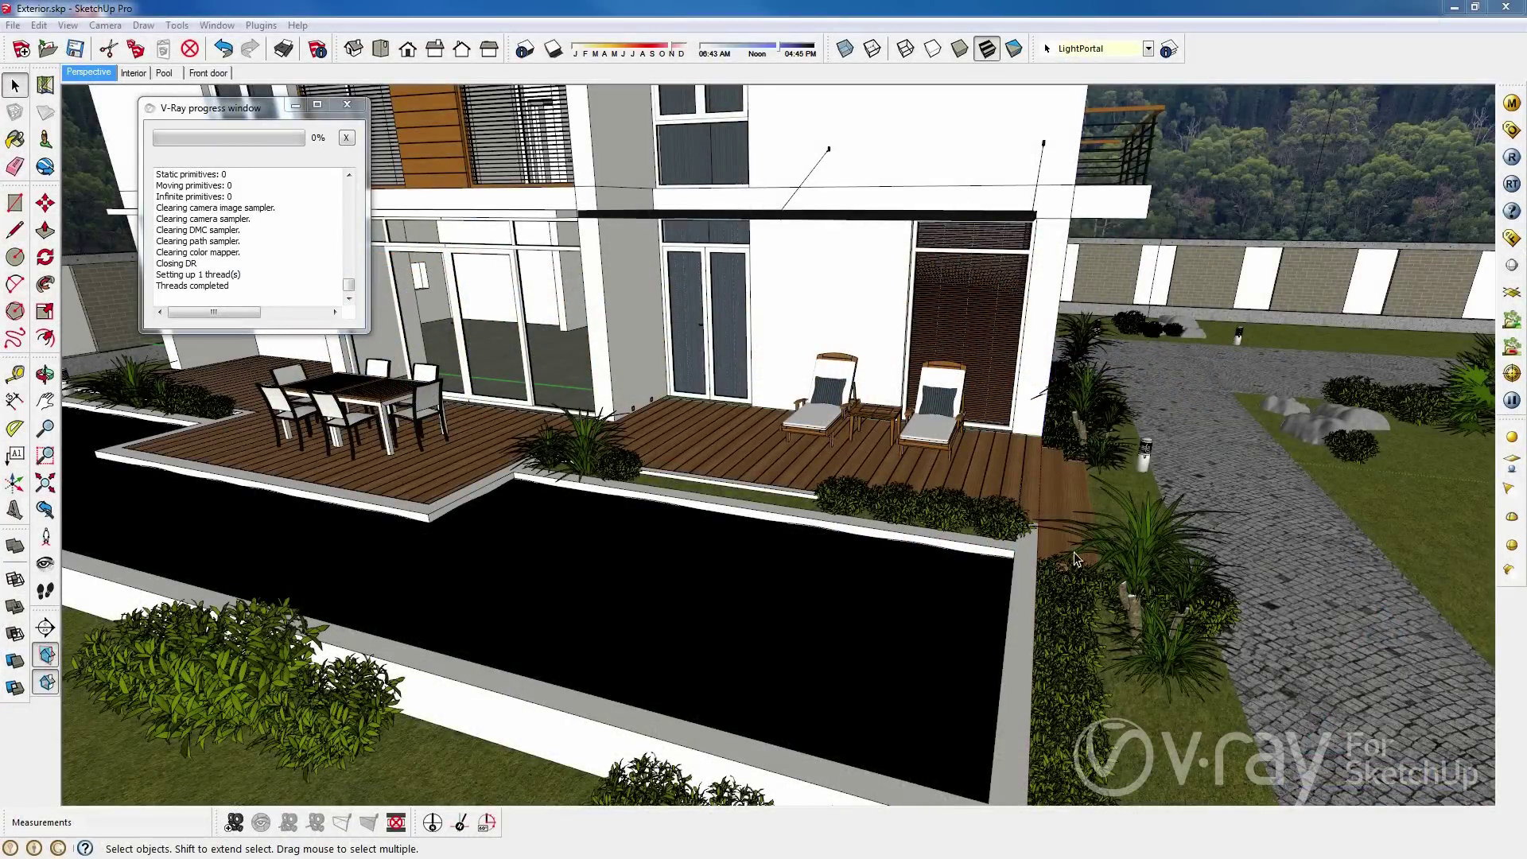
- Start an interactive V-Ray RT render of the Exterior.skp terrace perspective view
left_click(1516, 183)
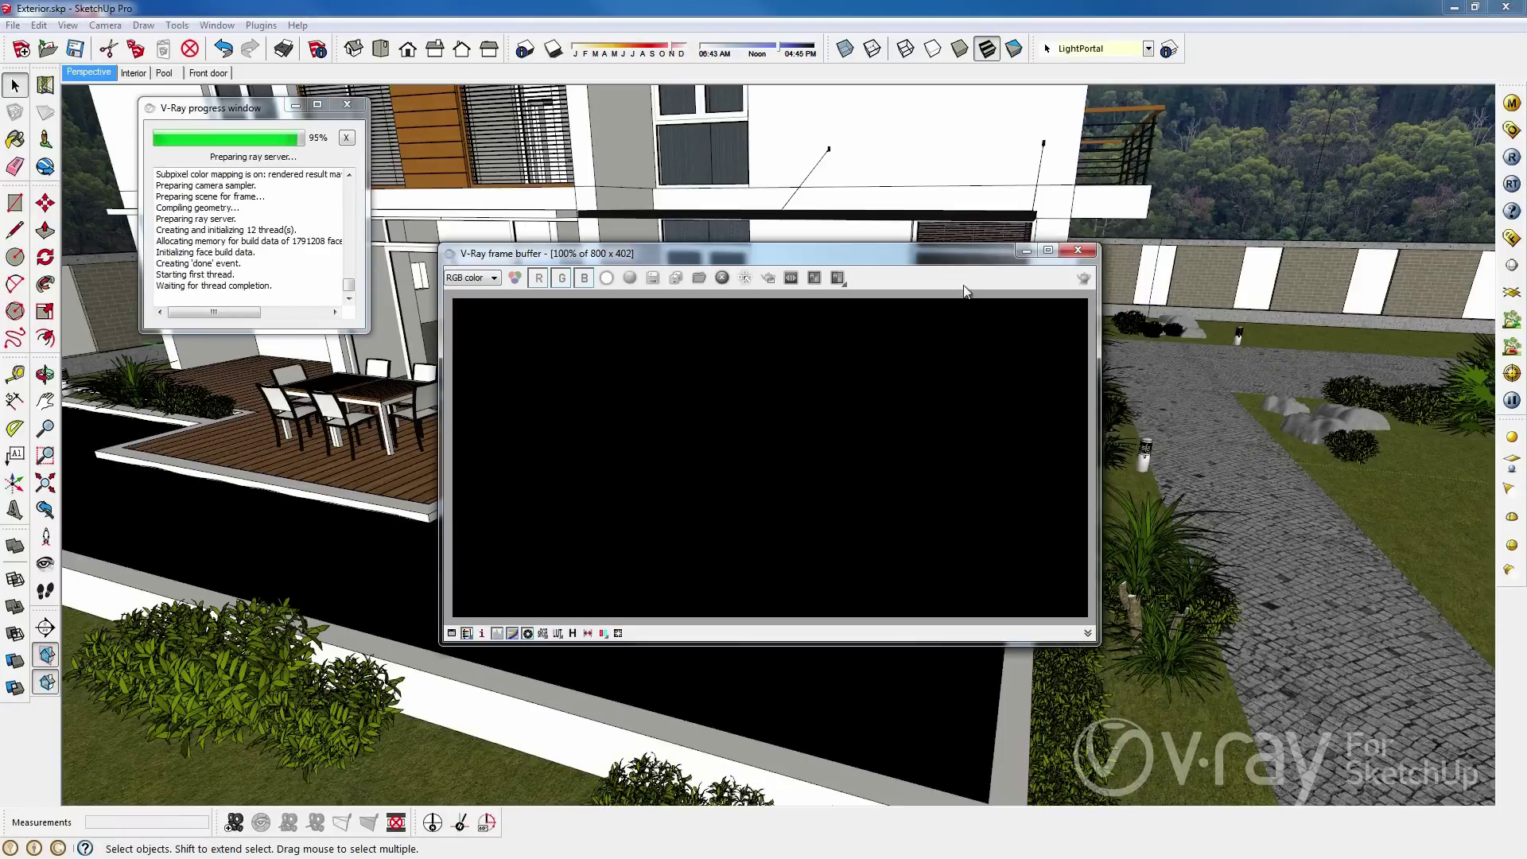
- Move the V-Ray frame buffer to the upper left and bring up the RTEngine render settings
left_click_drag(938, 253, 533, 86)
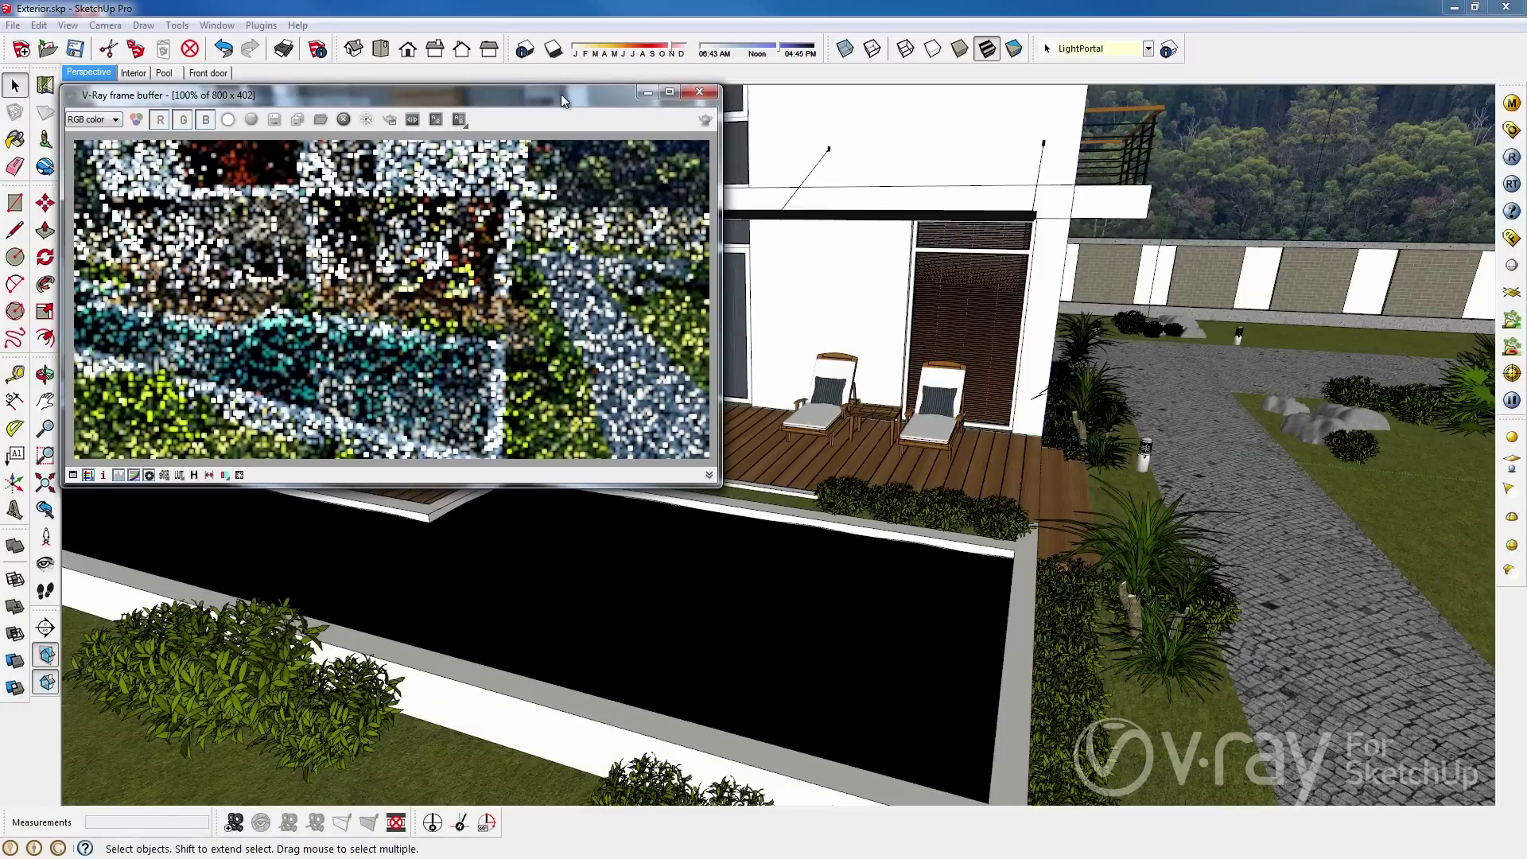
left_click(1512, 130)
left_click(1072, 428)
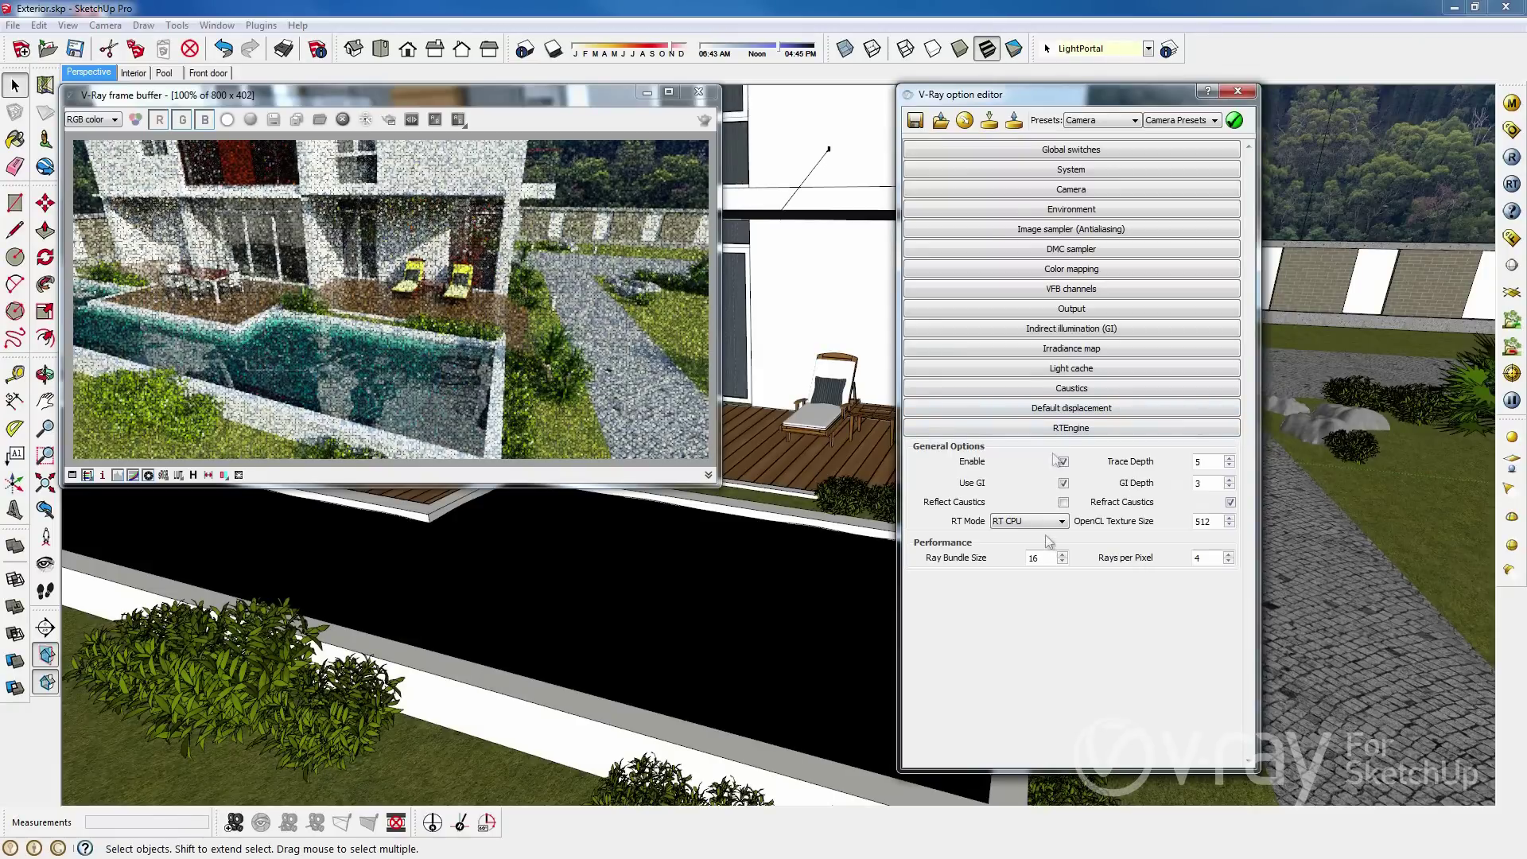
left_click(1037, 522)
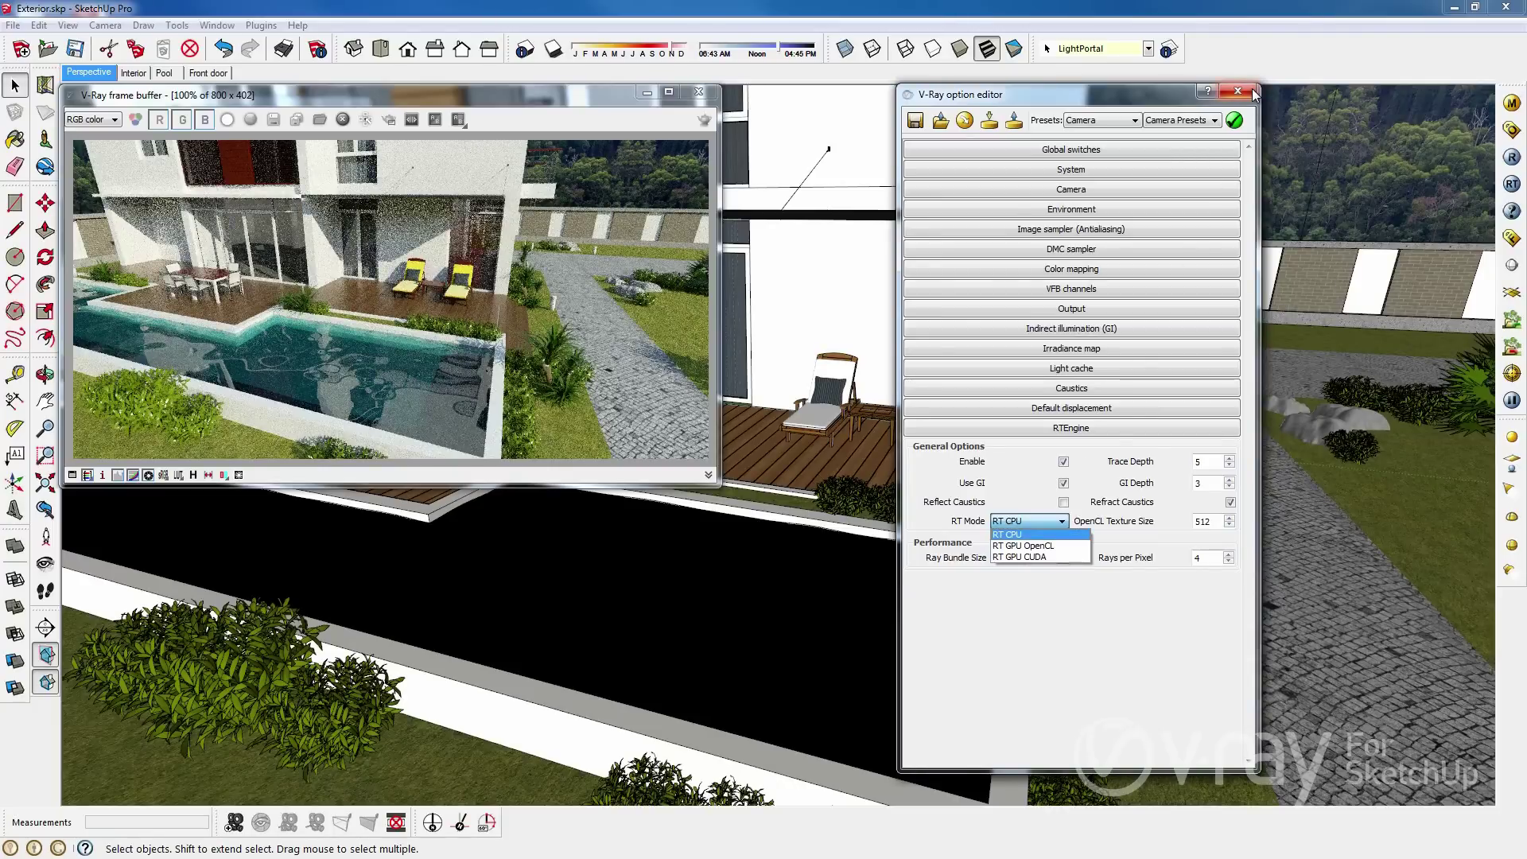
left_click(1195, 218)
left_click(1238, 92)
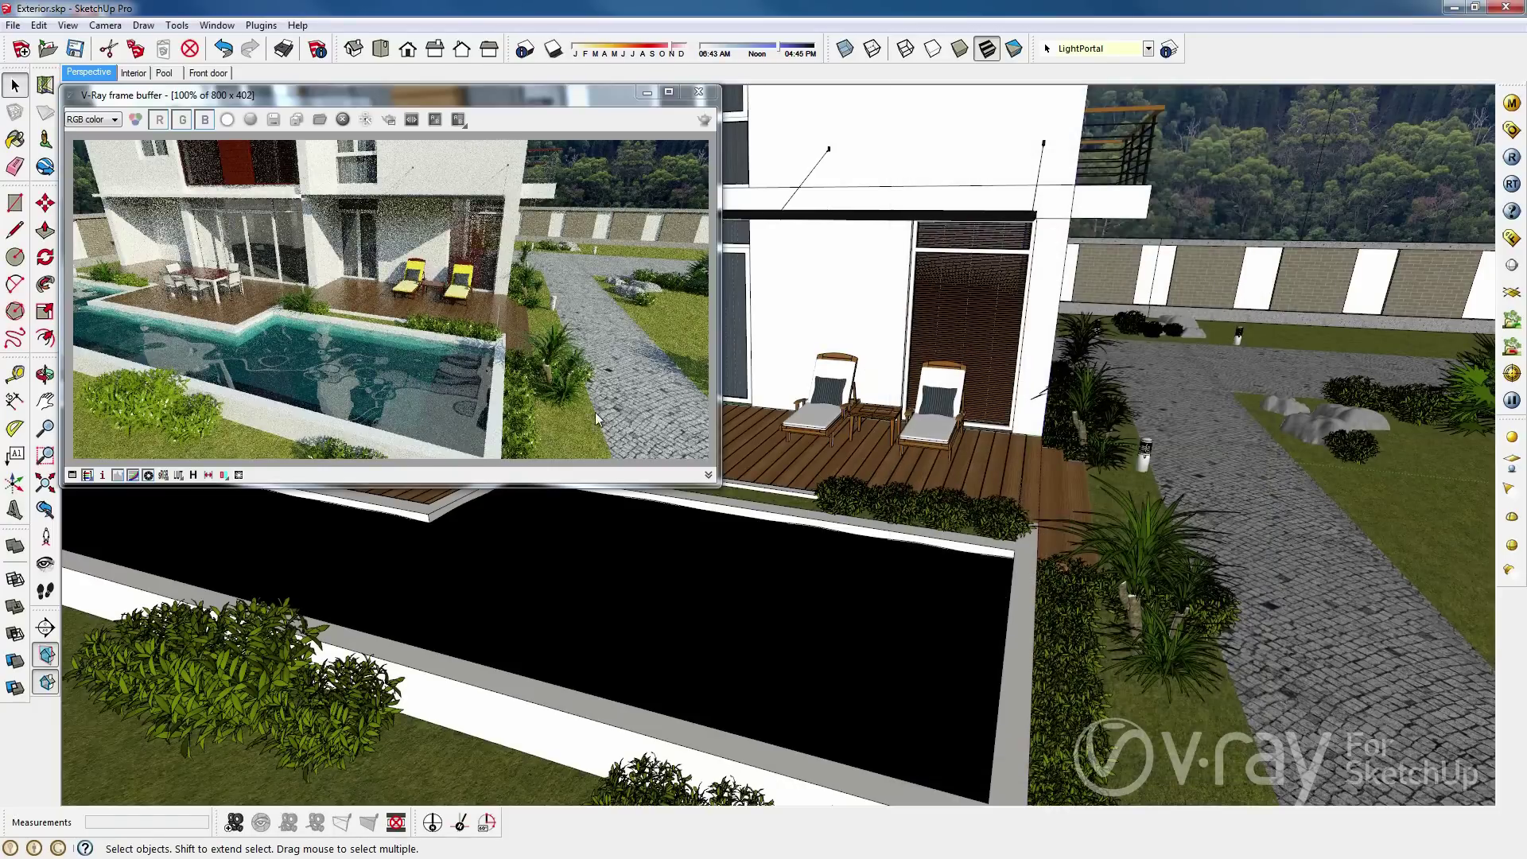
- Orbit to a wide front-garden view showing the whole three-storey villa and pool
mouse_move(955, 600)
middle_mouse_down()
mouse_move(853, 586)
mouse_move(953, 450)
mouse_move(952, 566)
mouse_move(934, 580)
mouse_move(946, 551)
mouse_move(927, 541)
middle_mouse_up()
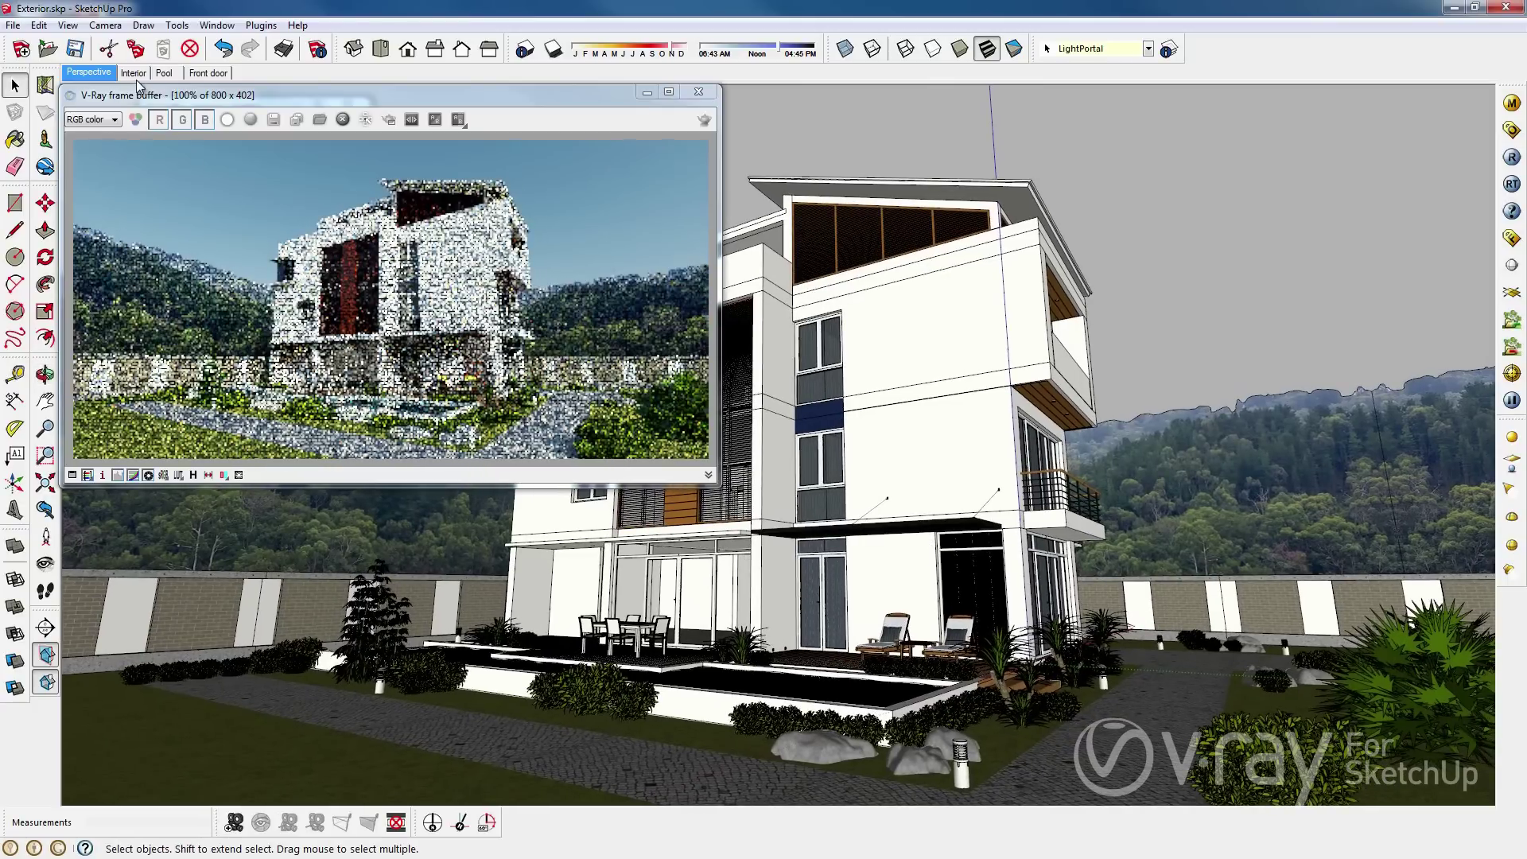
right_click(92, 75)
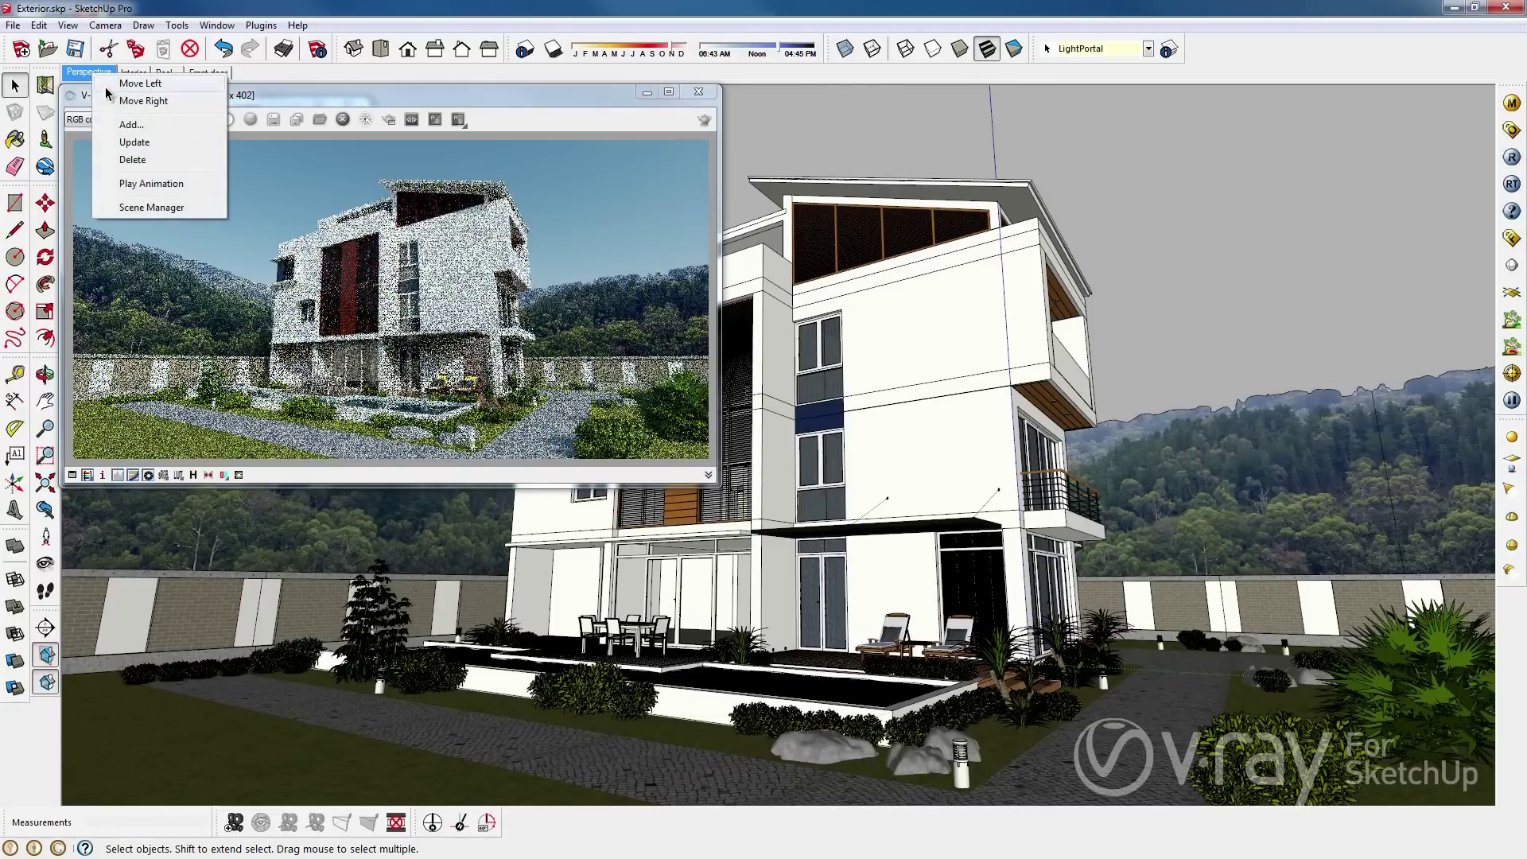
- Add the wide exterior view as Scene 5, orbit higher, and lower the frame buffer
left_click(131, 124)
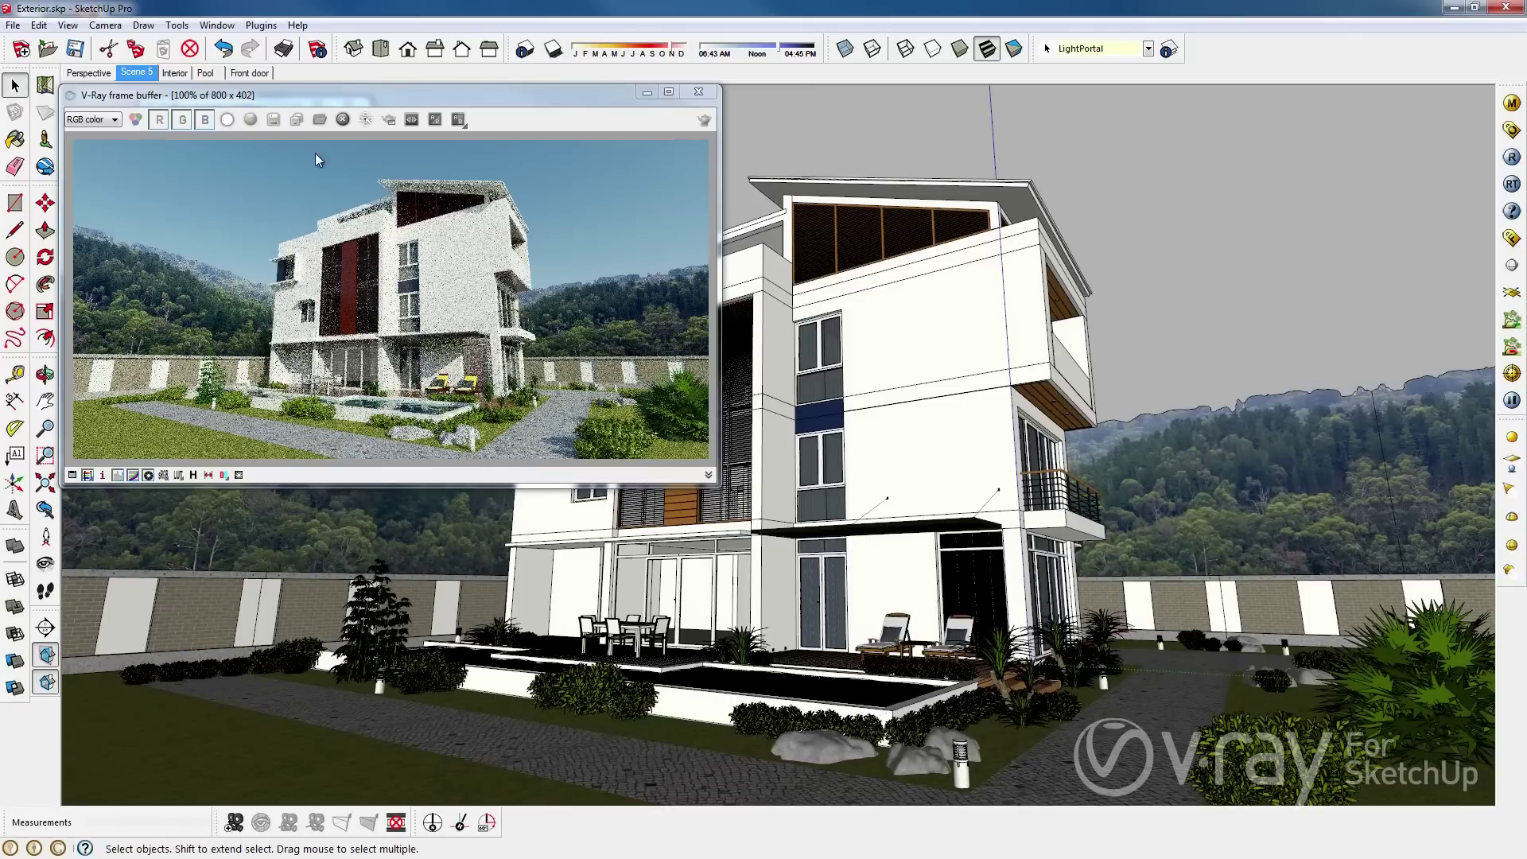
middle_click_drag(822, 322, 859, 397)
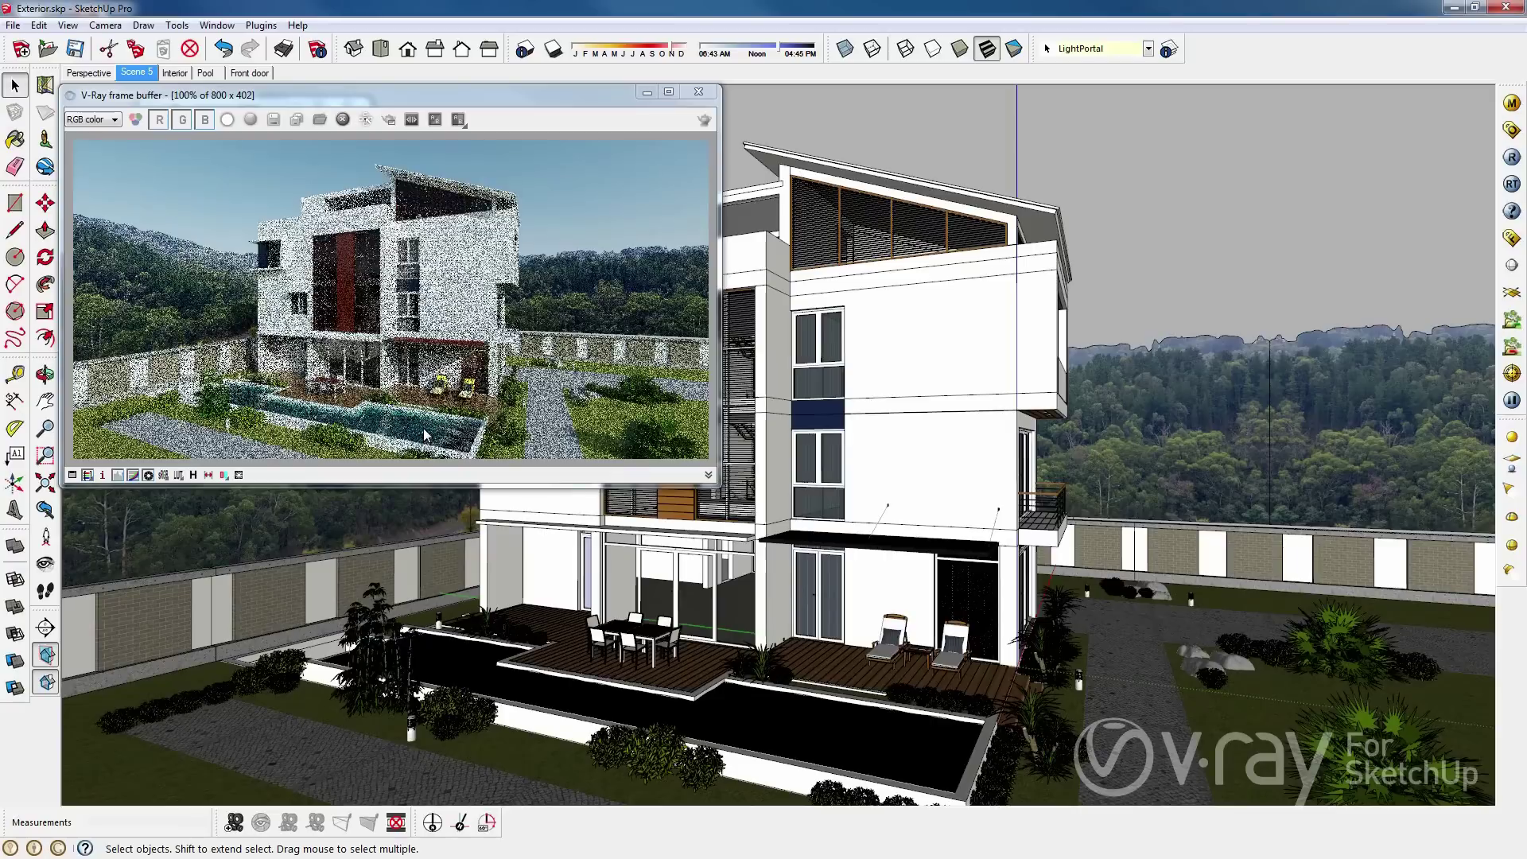
middle_click_drag(1113, 509, 928, 524)
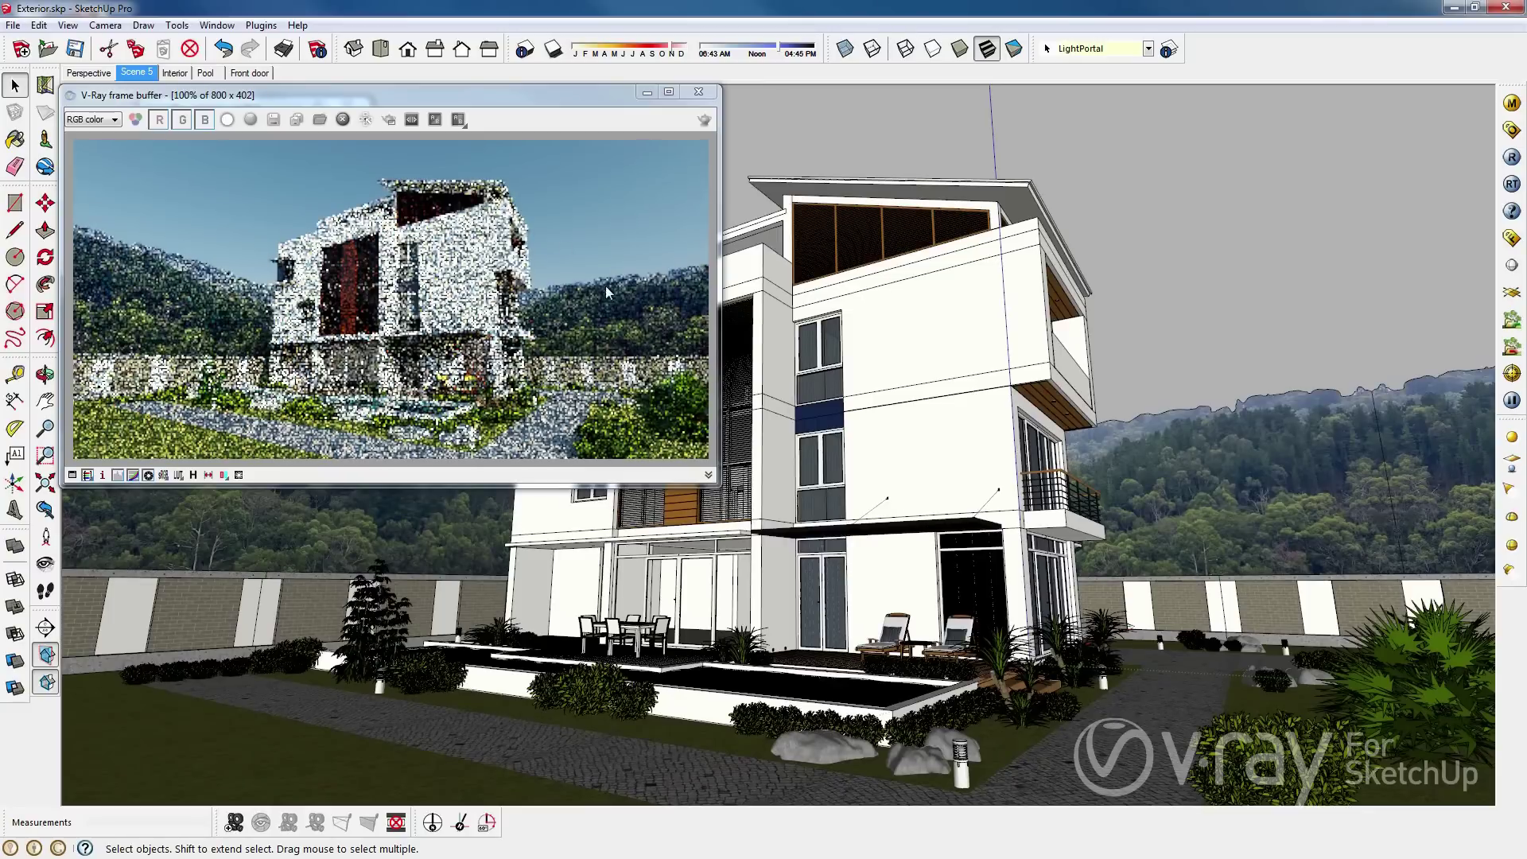
left_click_drag(435, 108, 439, 207)
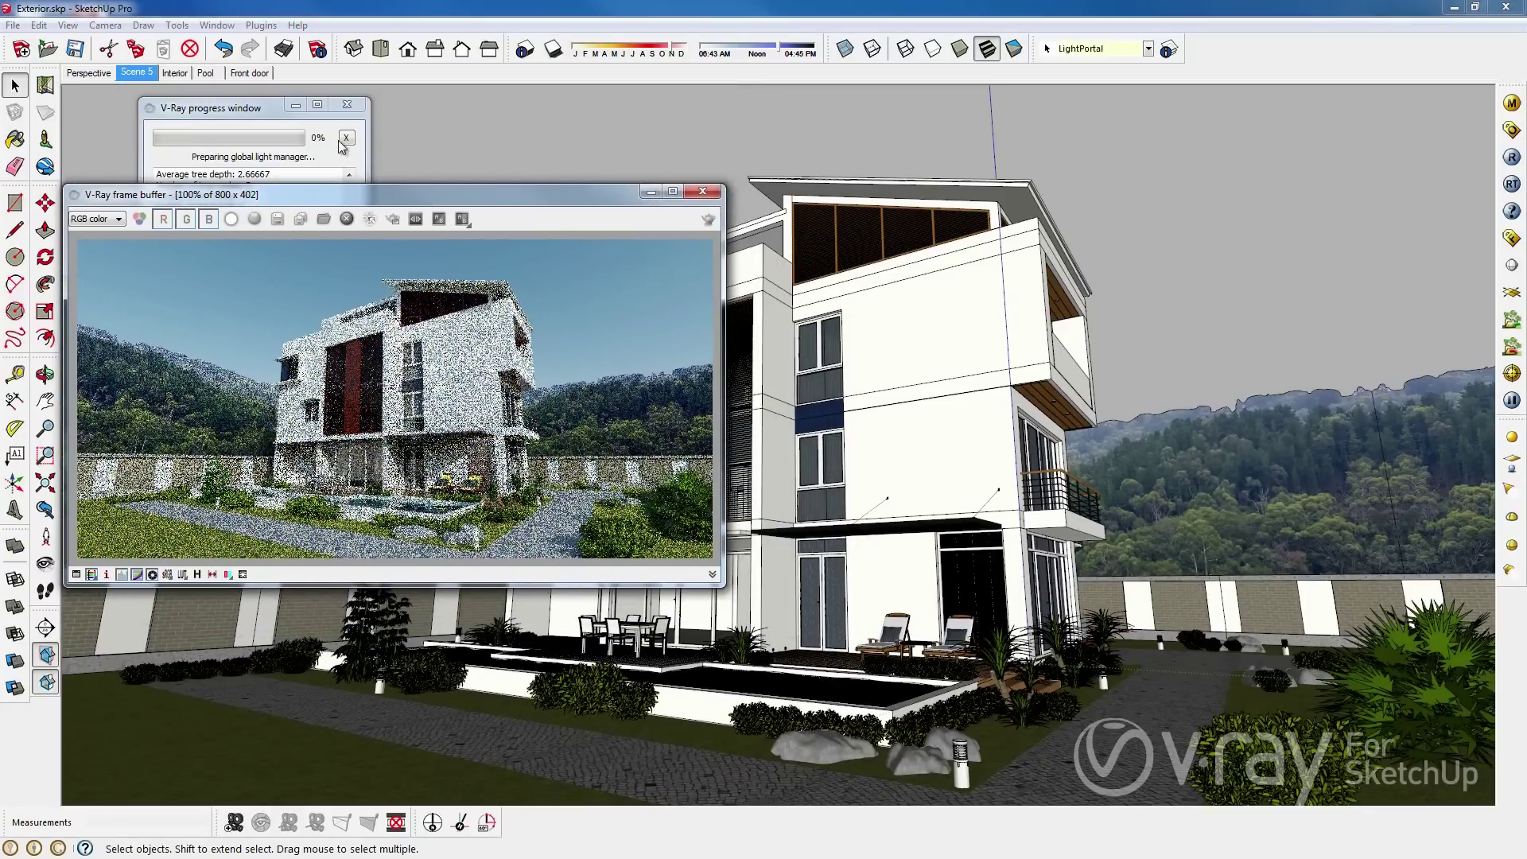
- Stop the render, set RT Mode to RT GPU CUDA, and restart the live render
left_click(347, 139)
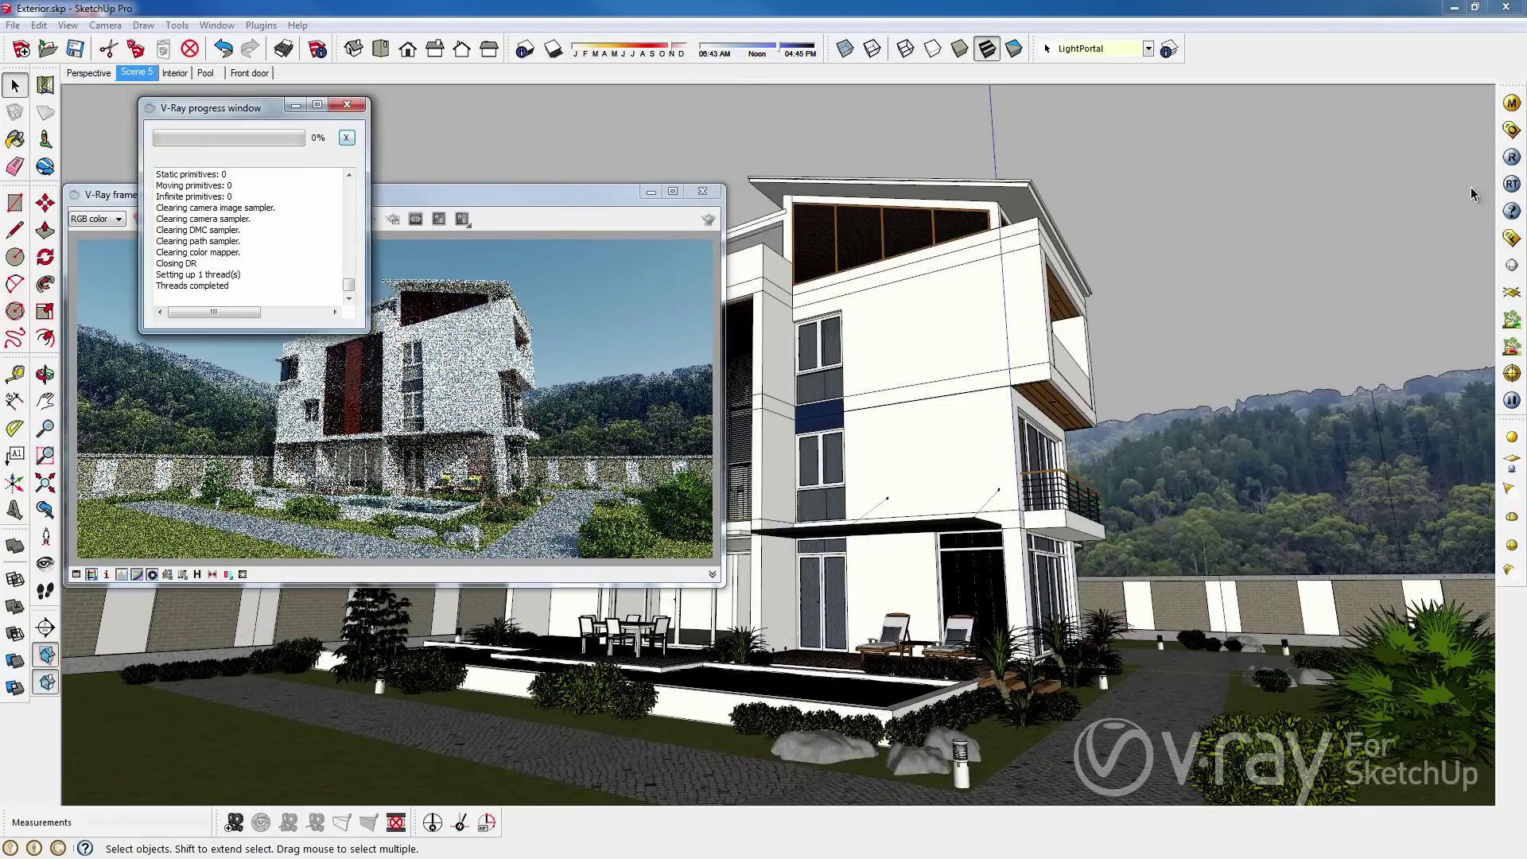
left_click(1512, 130)
left_click(1034, 522)
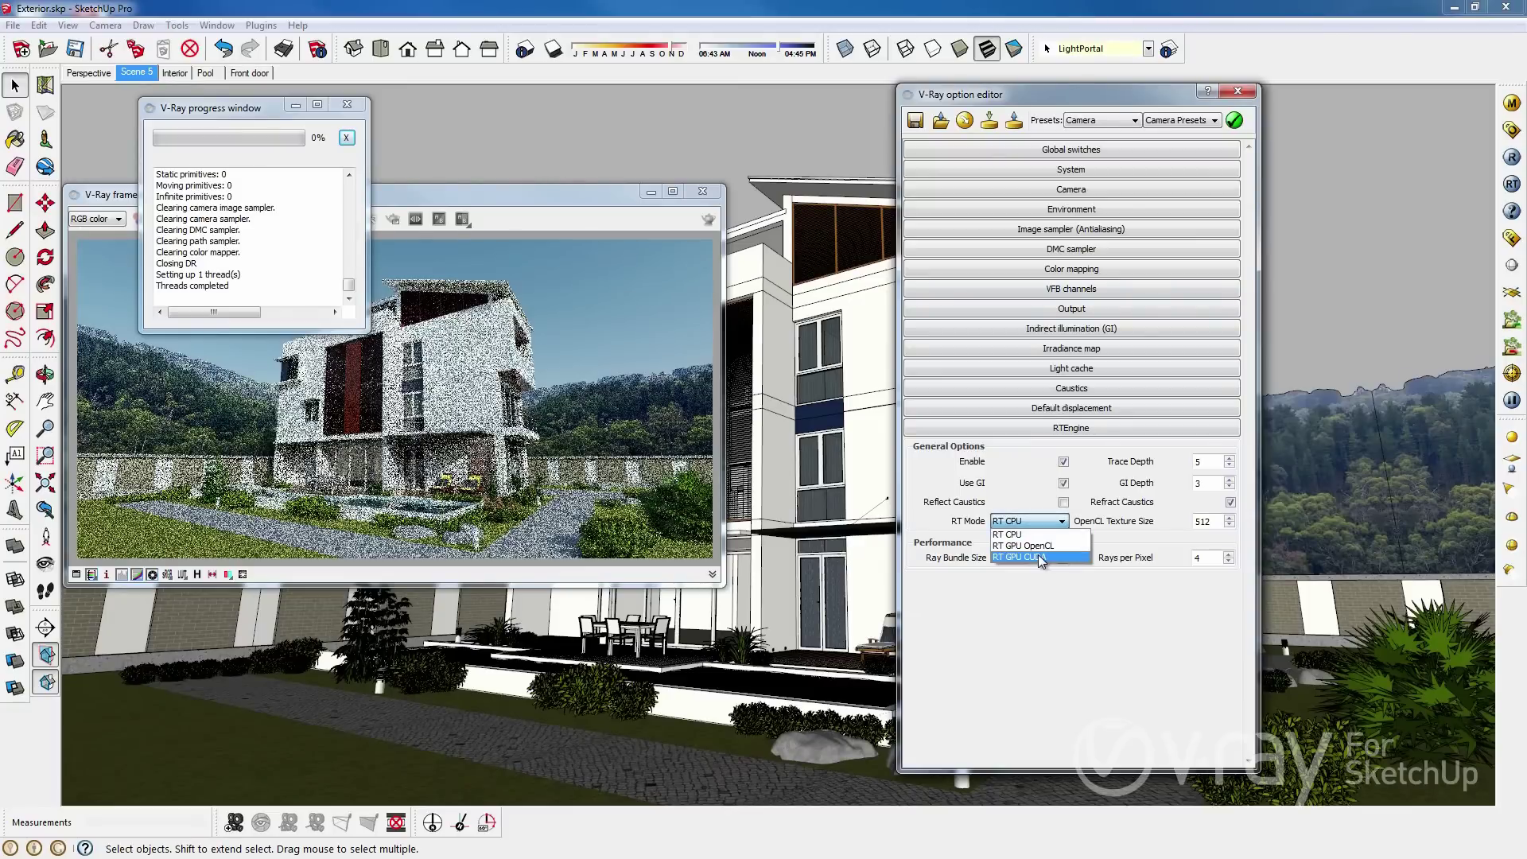
left_click(1065, 544)
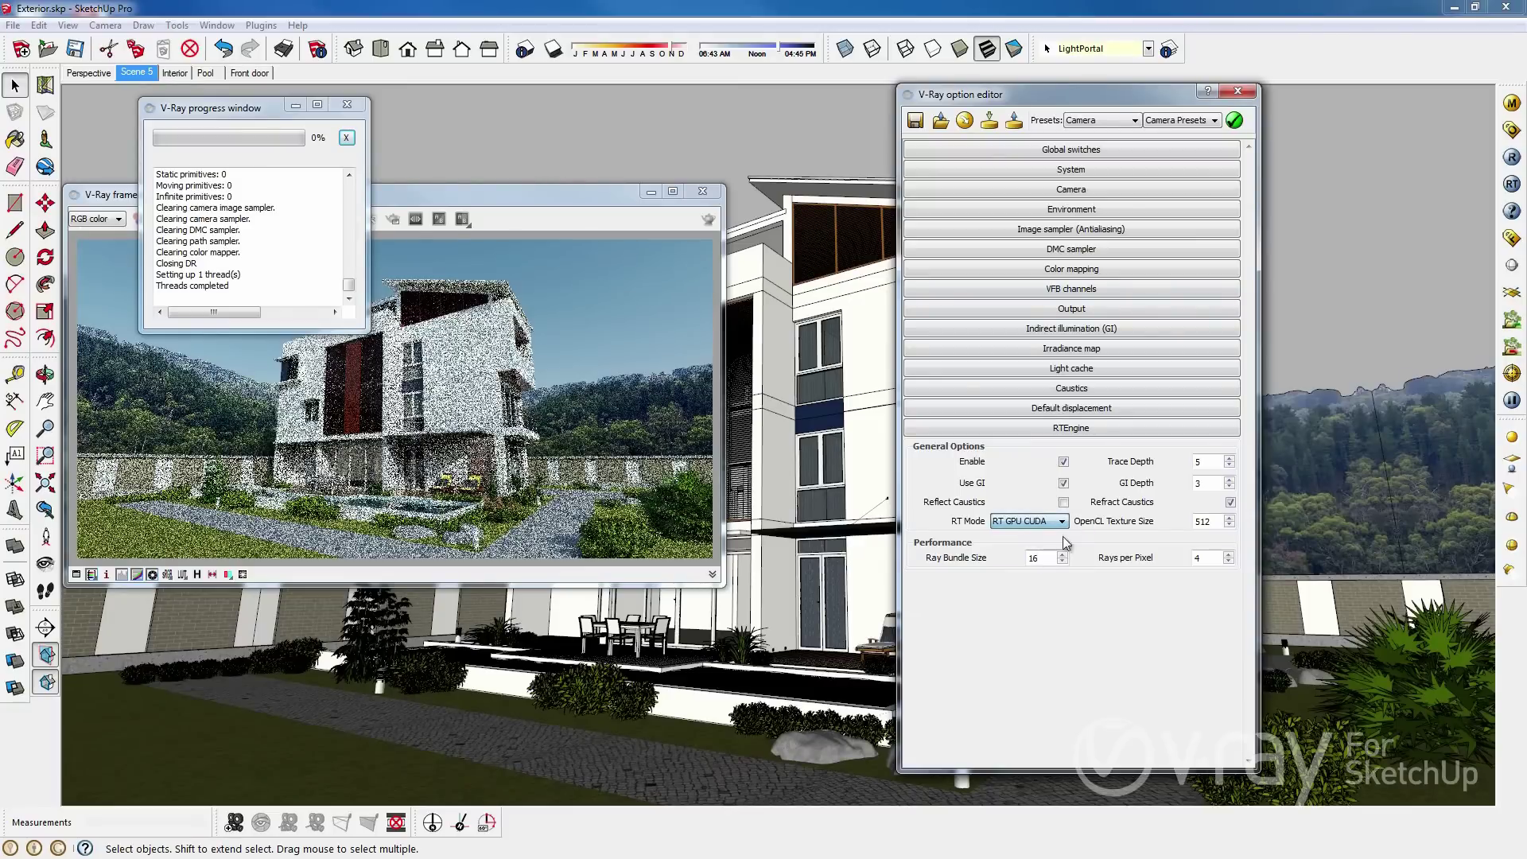
left_click(1512, 185)
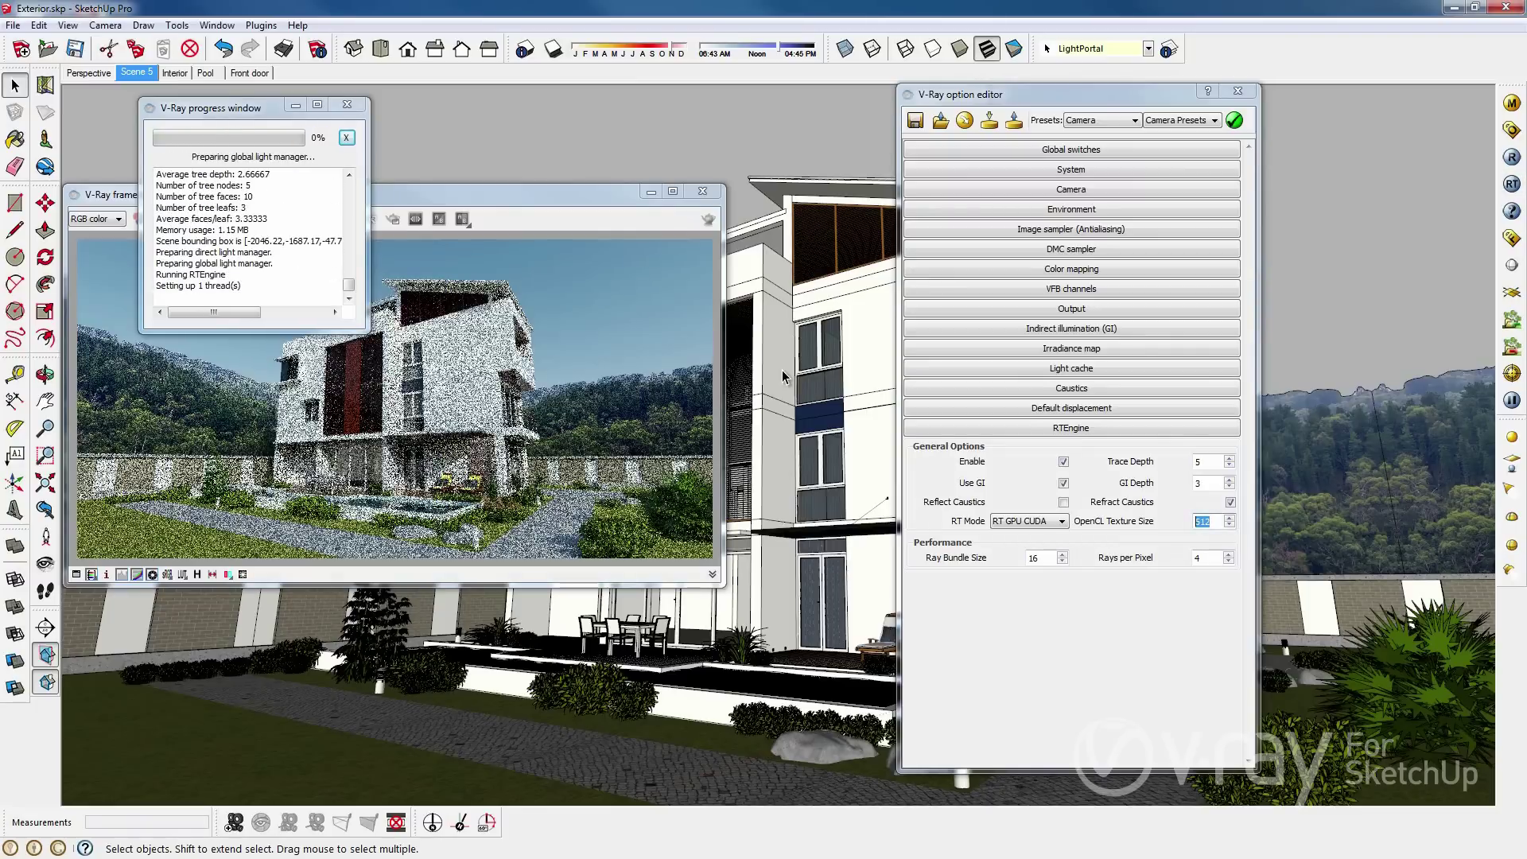
middle_click_drag(781, 370, 820, 409)
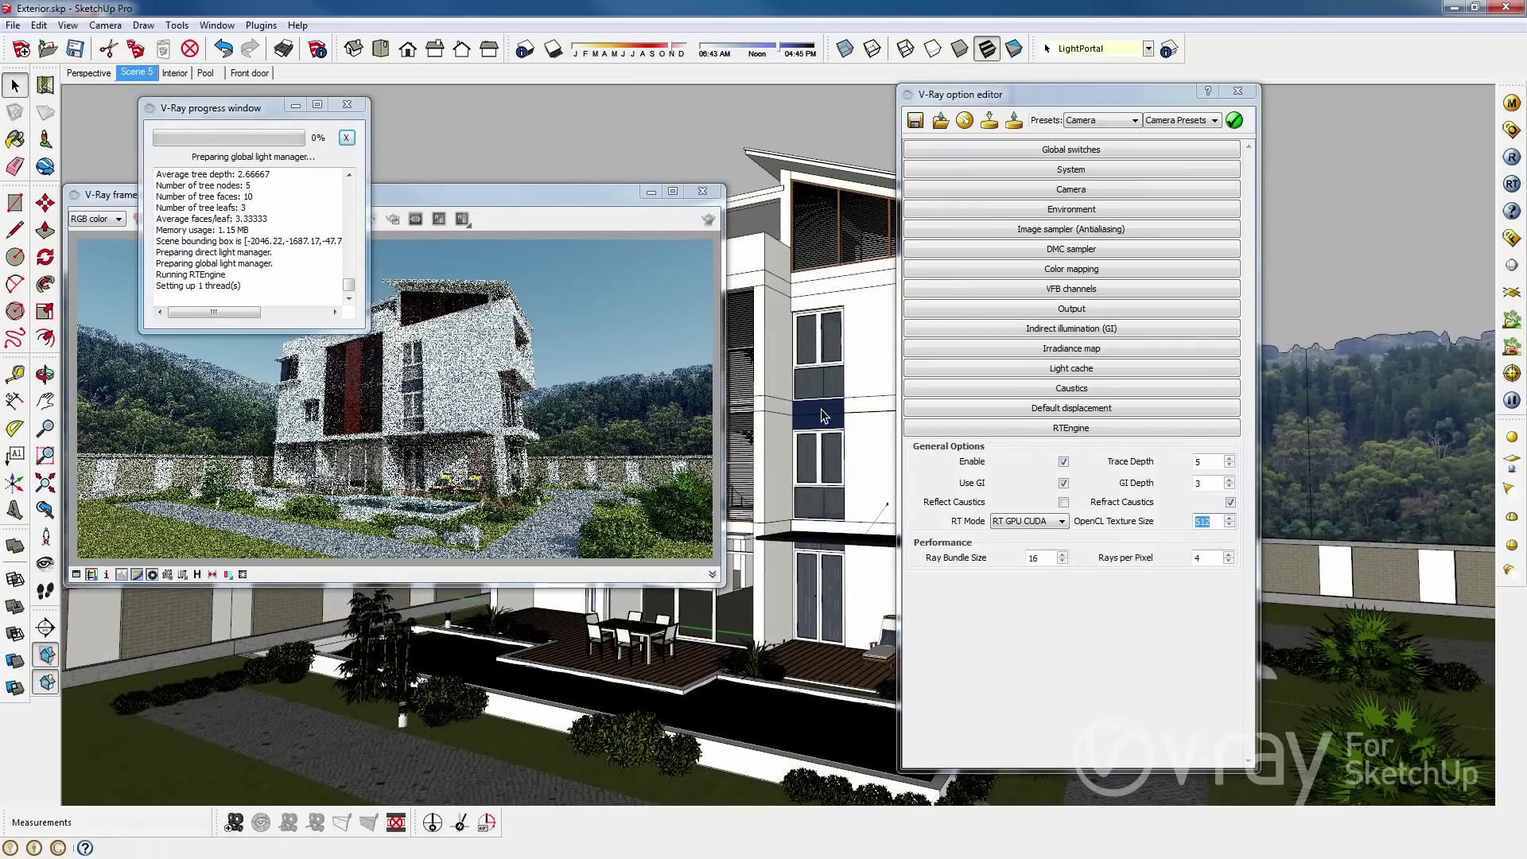
left_click(1238, 90)
- Orbit and zoom in for closer, higher views of the pool terrace in the GPU render
mouse_move(892, 346)
middle_mouse_down()
mouse_move(878, 425)
mouse_move(827, 494)
middle_mouse_up()
scroll(819, 501, "up", 3)
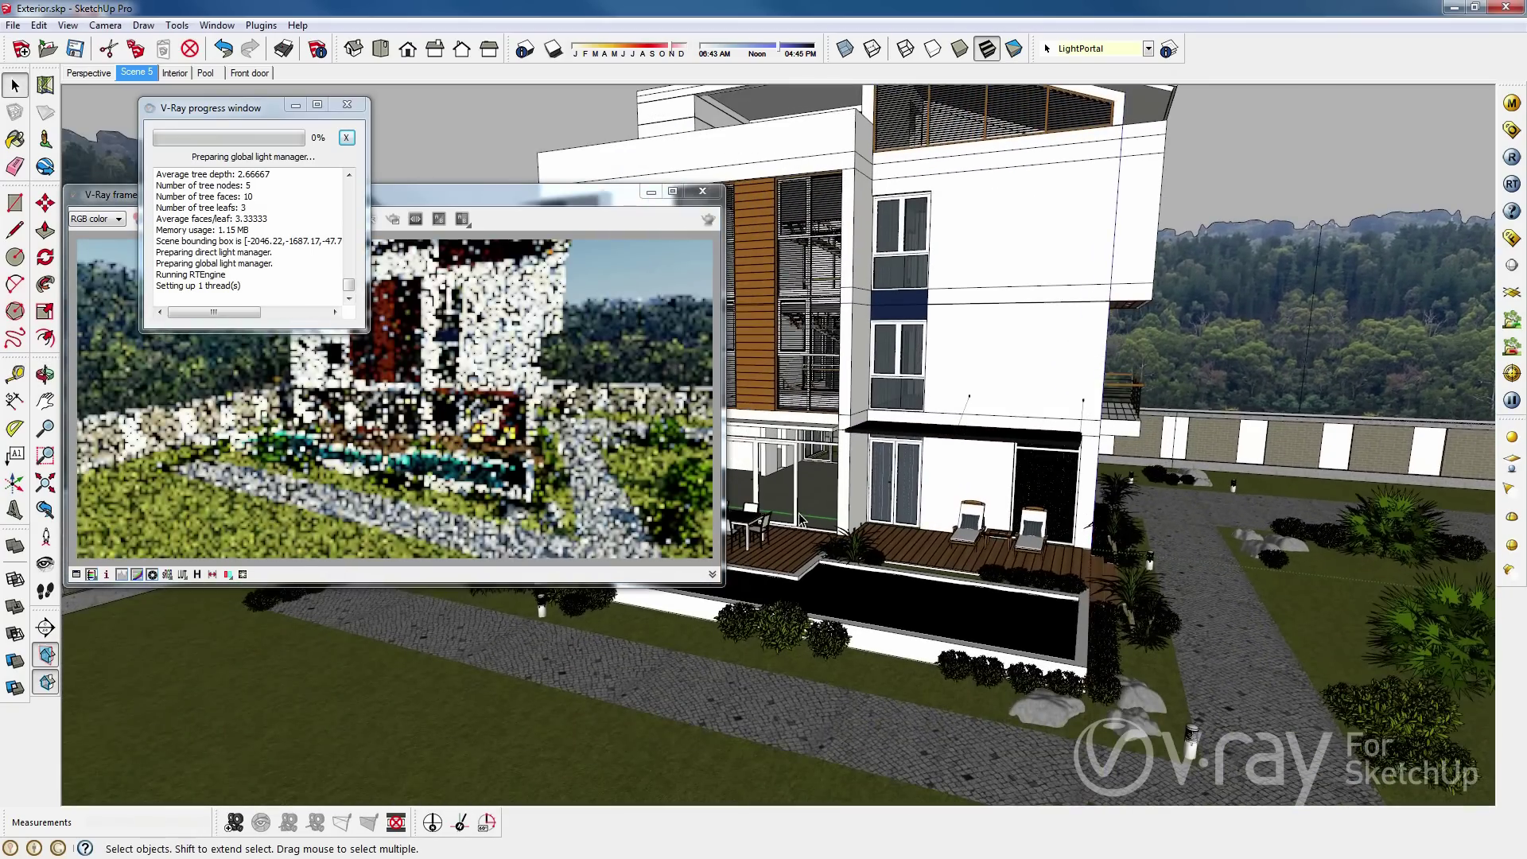
scroll(804, 512, "up", 3)
scroll(804, 512, "up", 3)
mouse_move(827, 561)
middle_mouse_down()
mouse_move(845, 459)
mouse_move(883, 526)
mouse_move(1034, 460)
middle_mouse_up()
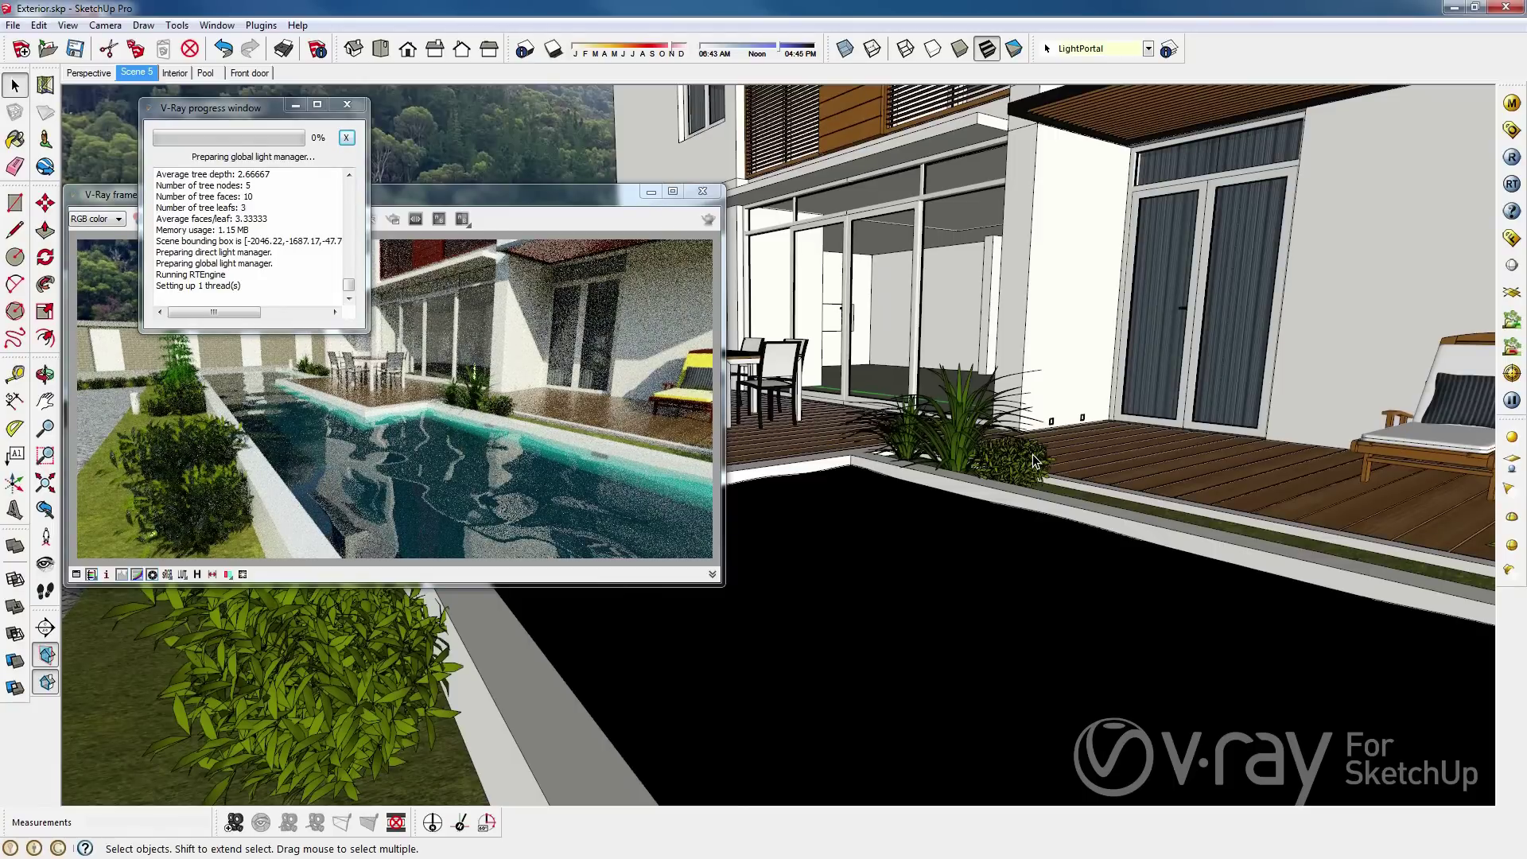
left_click(142, 73)
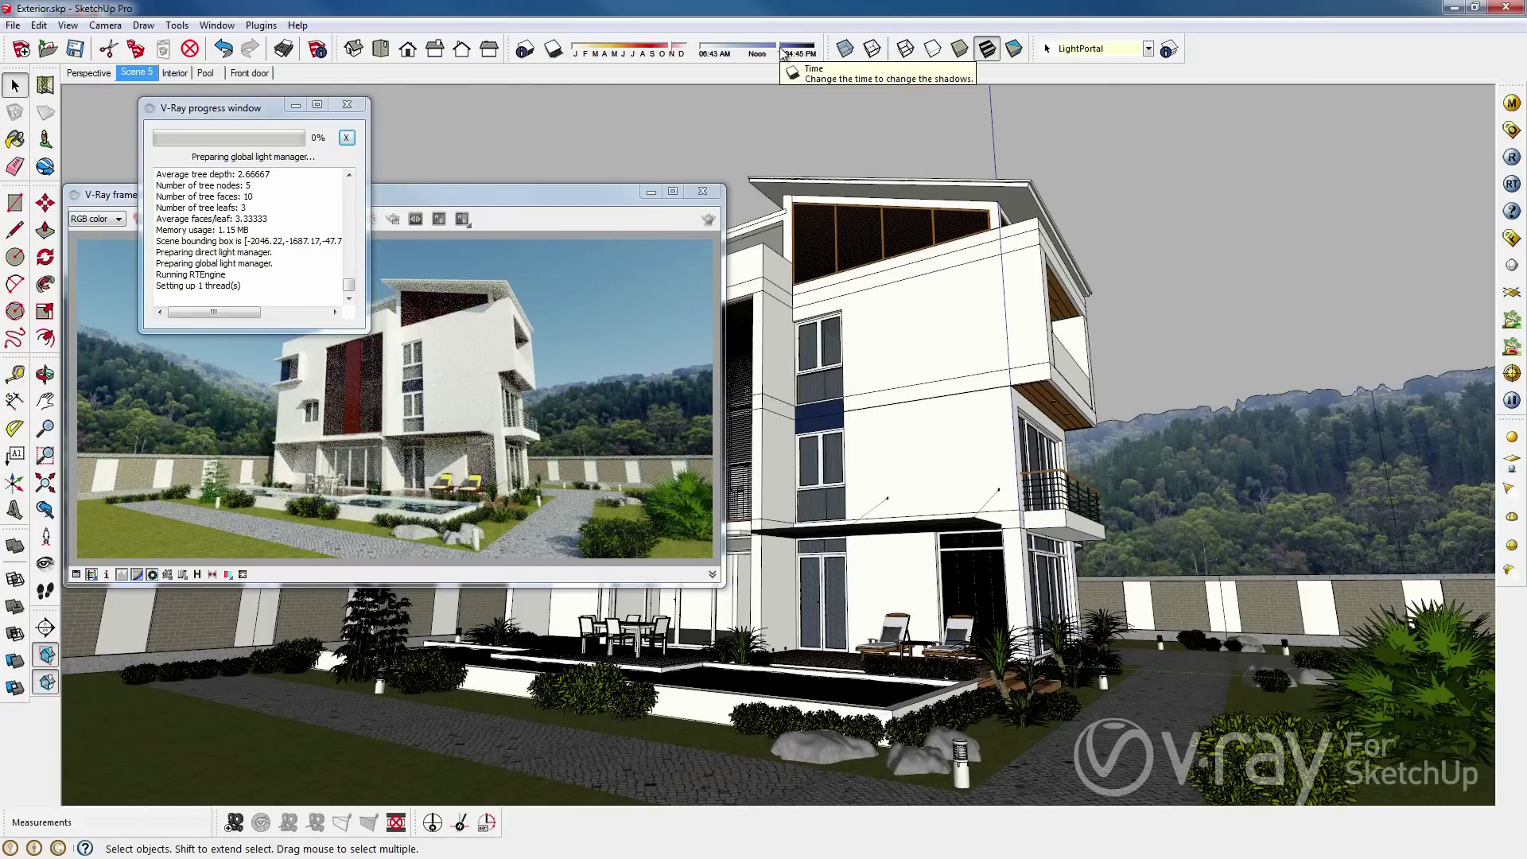
- Shift the shadow time earlier in the day and the shadow month to around September
left_click_drag(784, 53, 583, 53)
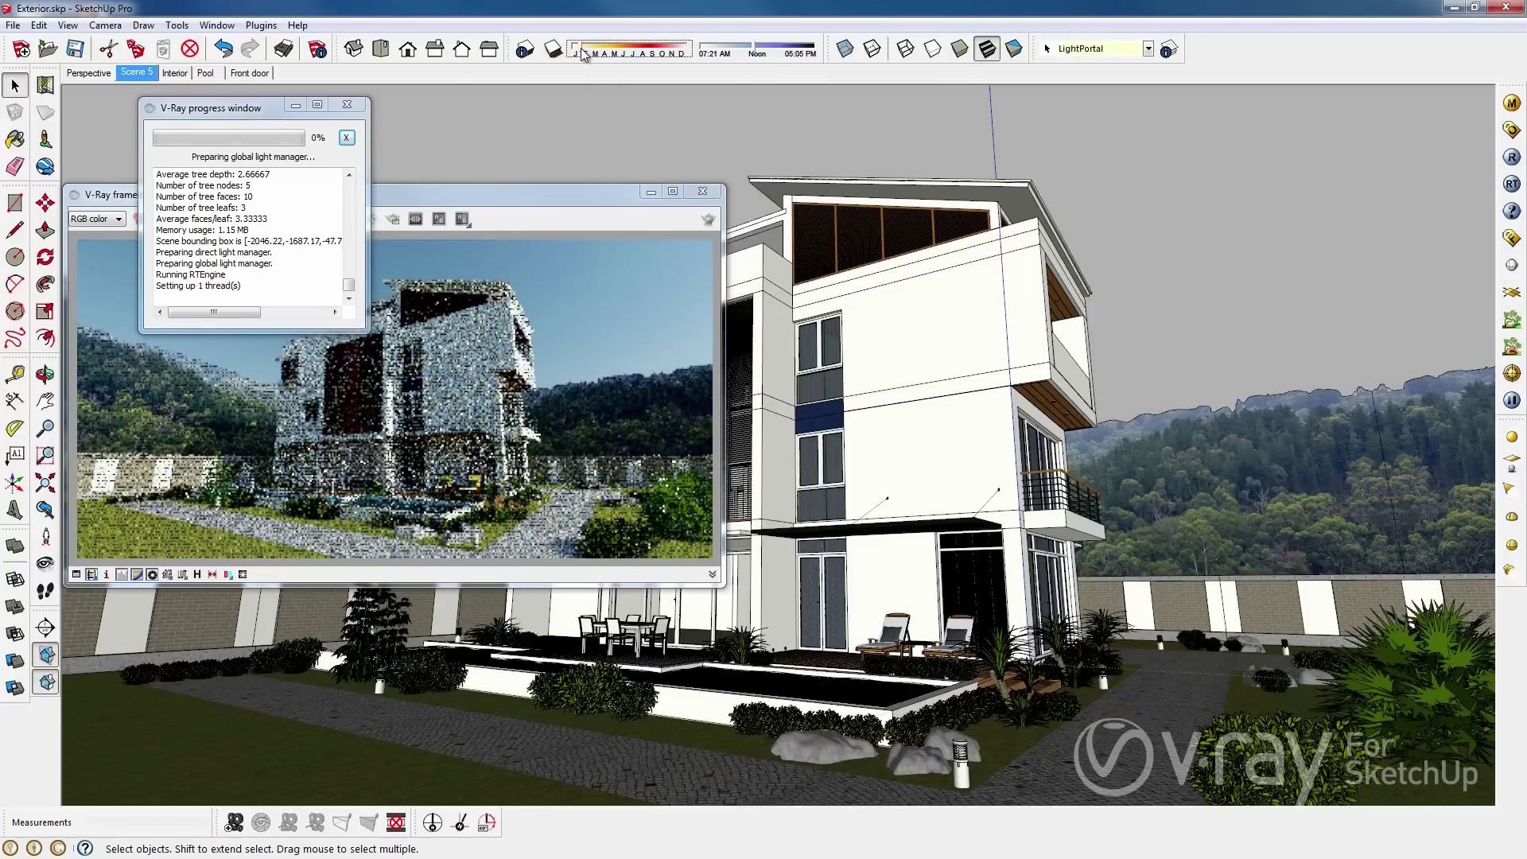
left_click_drag(589, 48, 660, 52)
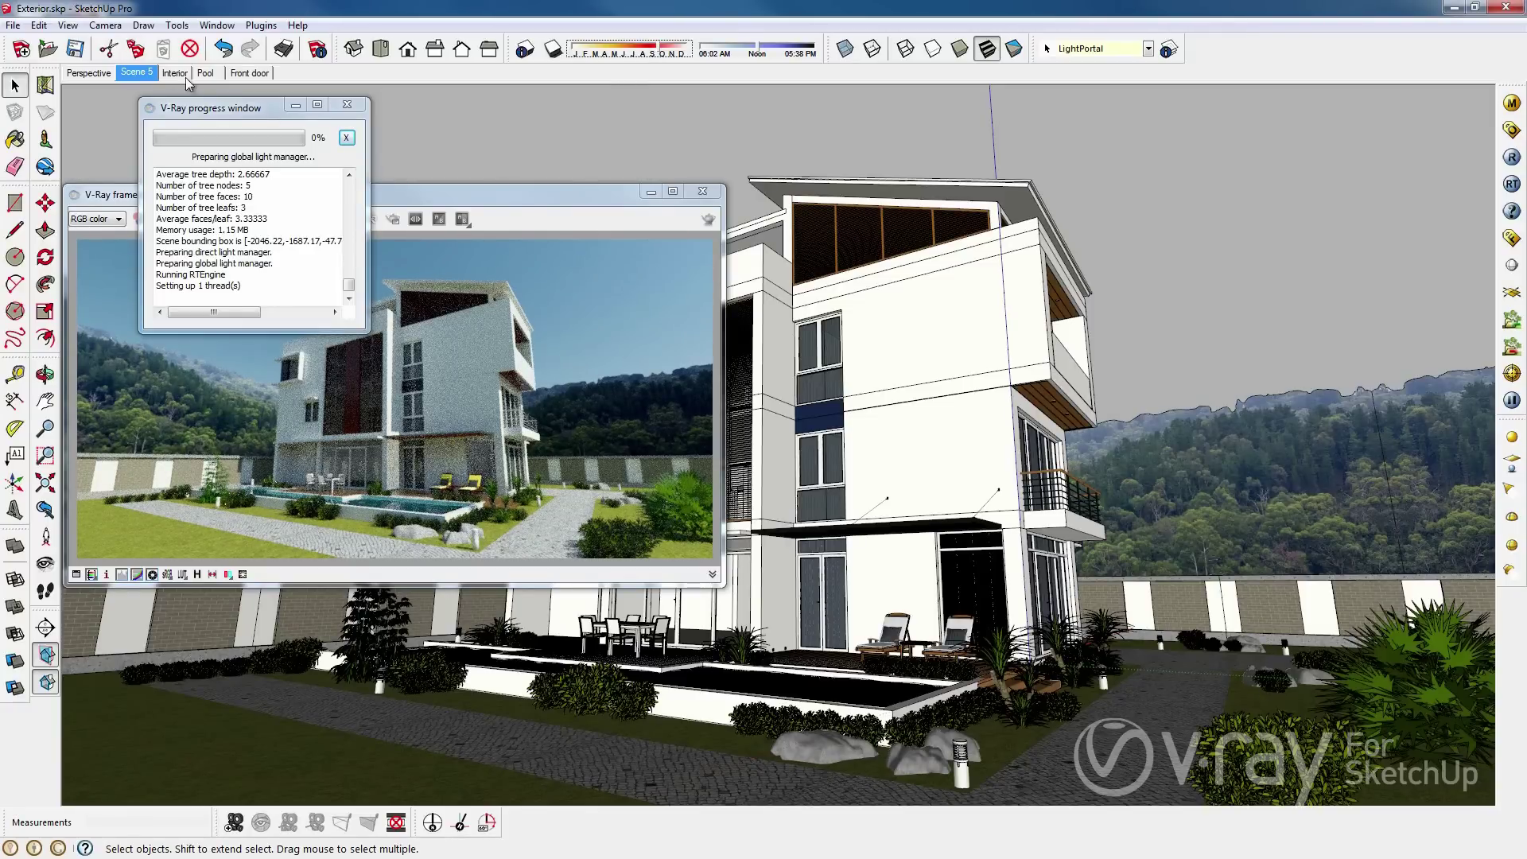
- Update Scene 5 with the current view and lighting, and move the render window lower right
right_click(126, 73)
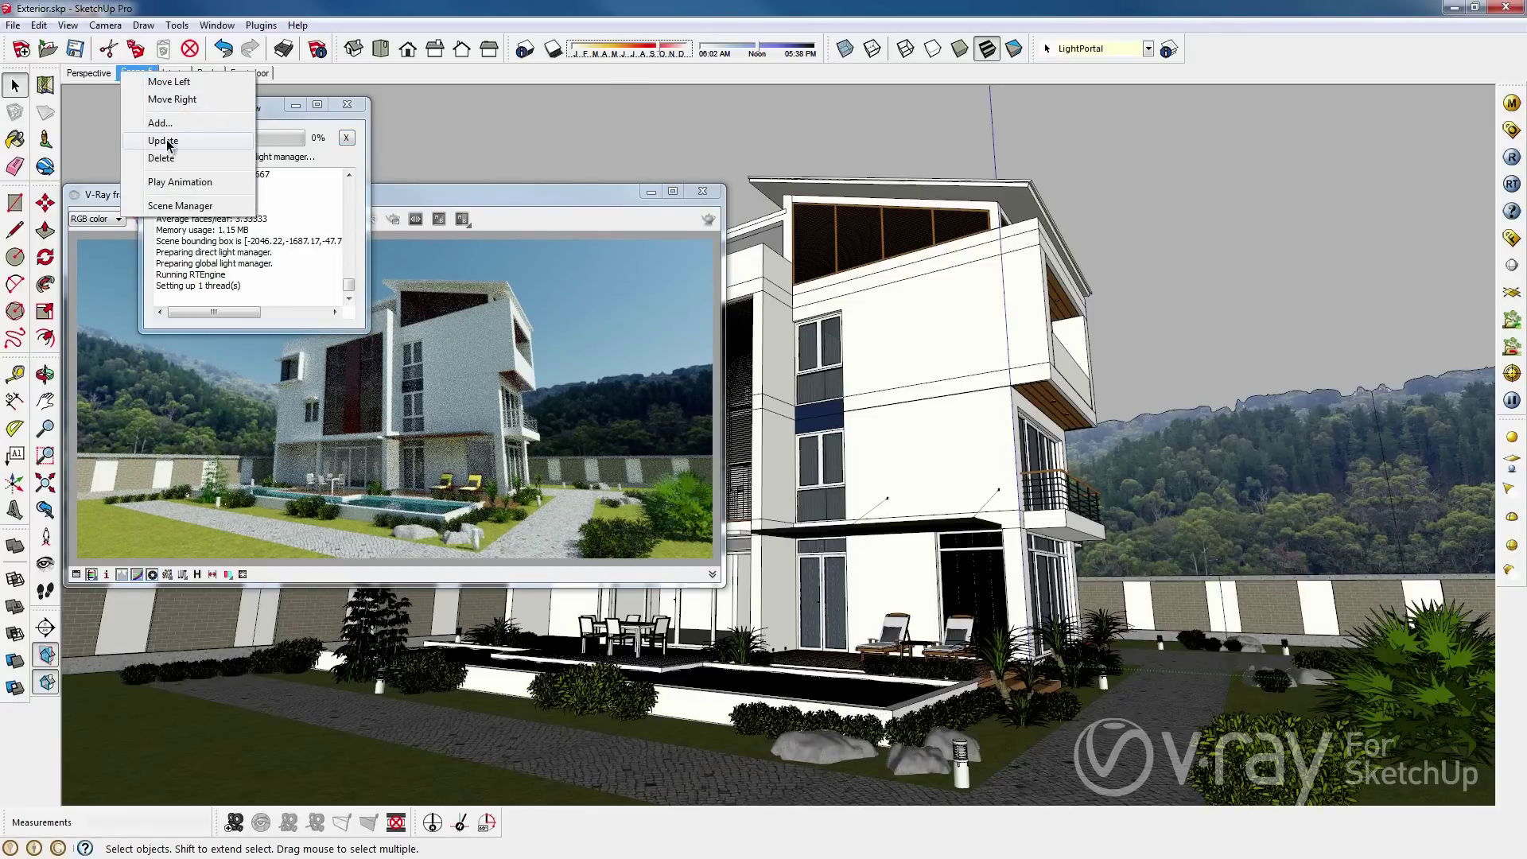
left_click(166, 141)
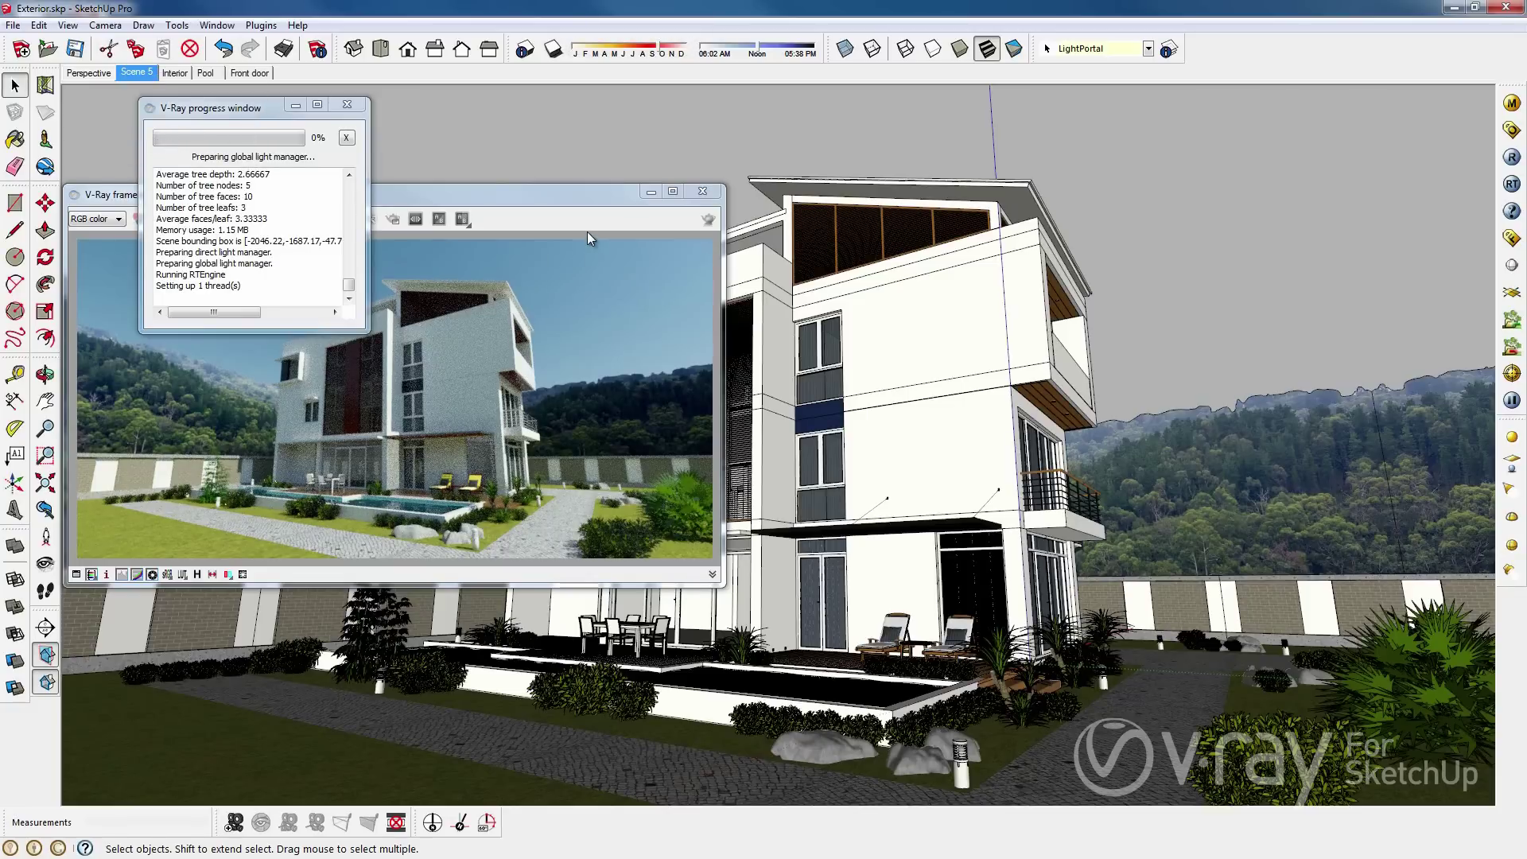
left_click(495, 261)
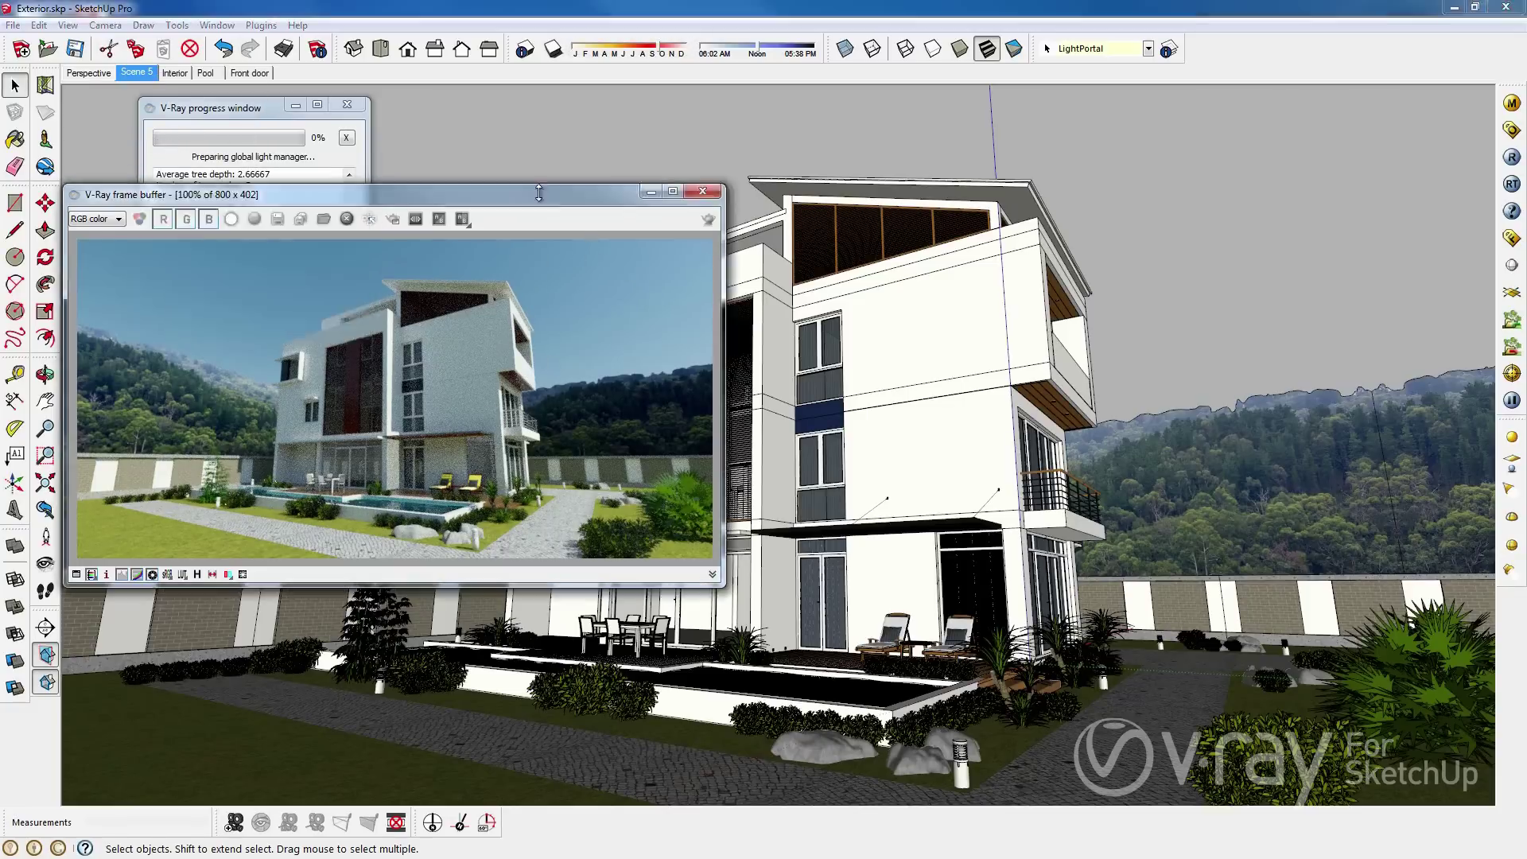
left_click_drag(580, 190, 1247, 341)
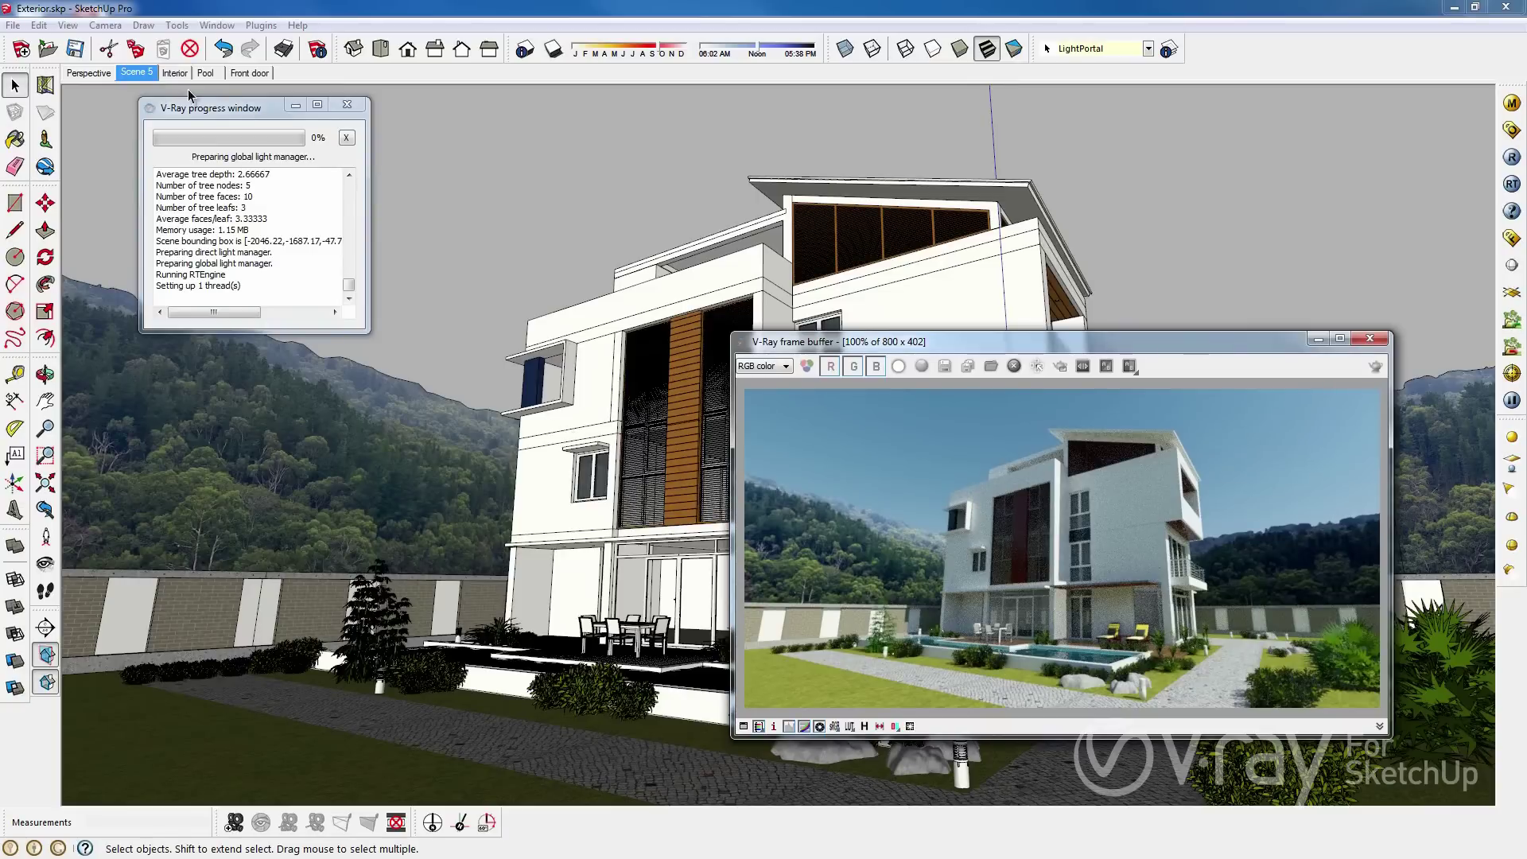
- Switch to the Interior scene and drag the columned-hall render left over the viewport
left_click(294, 108)
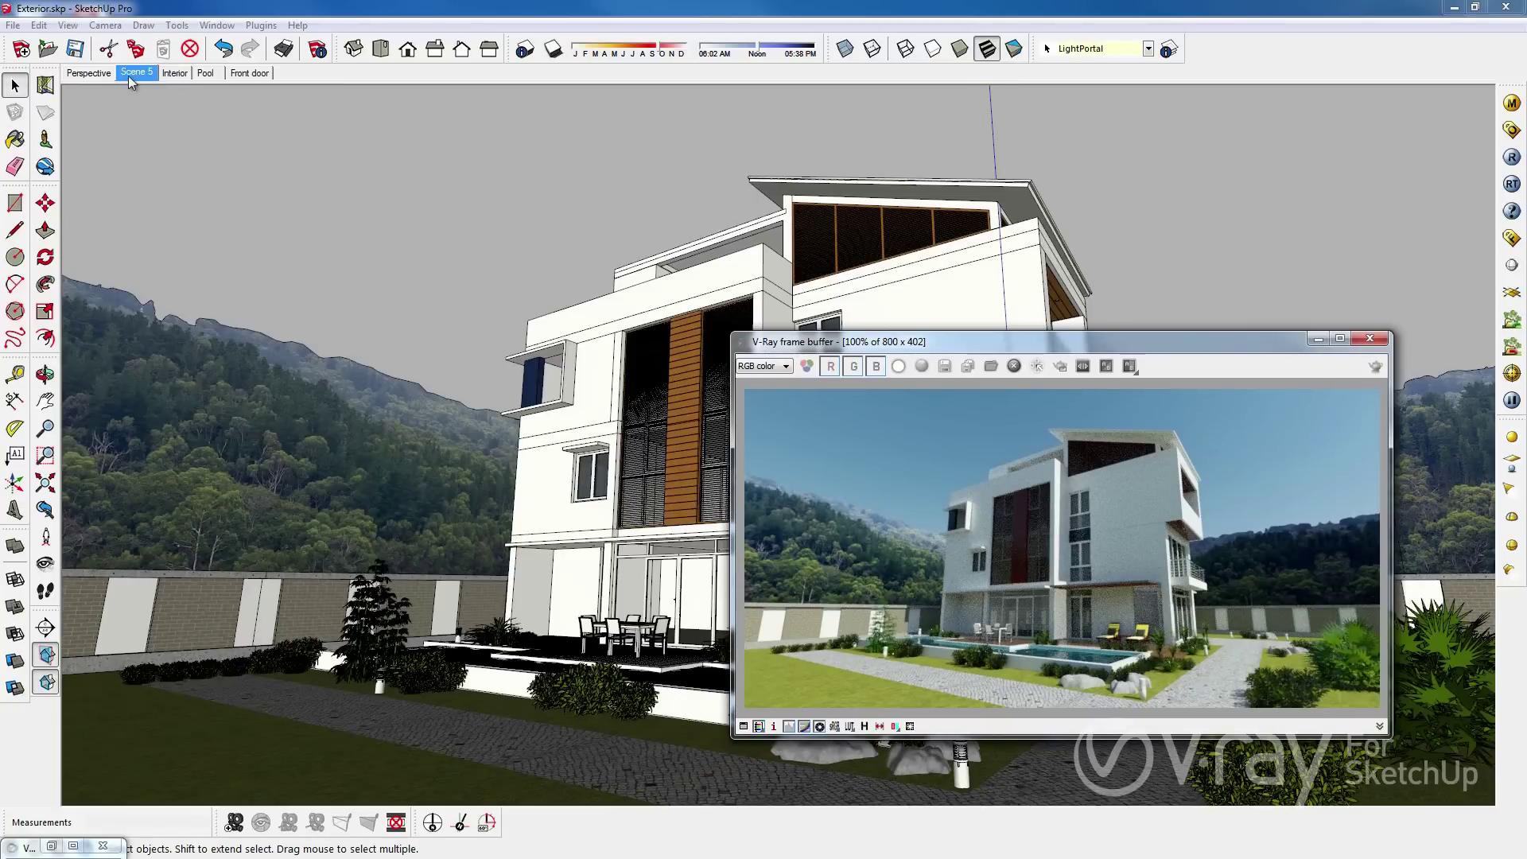
left_click(174, 72)
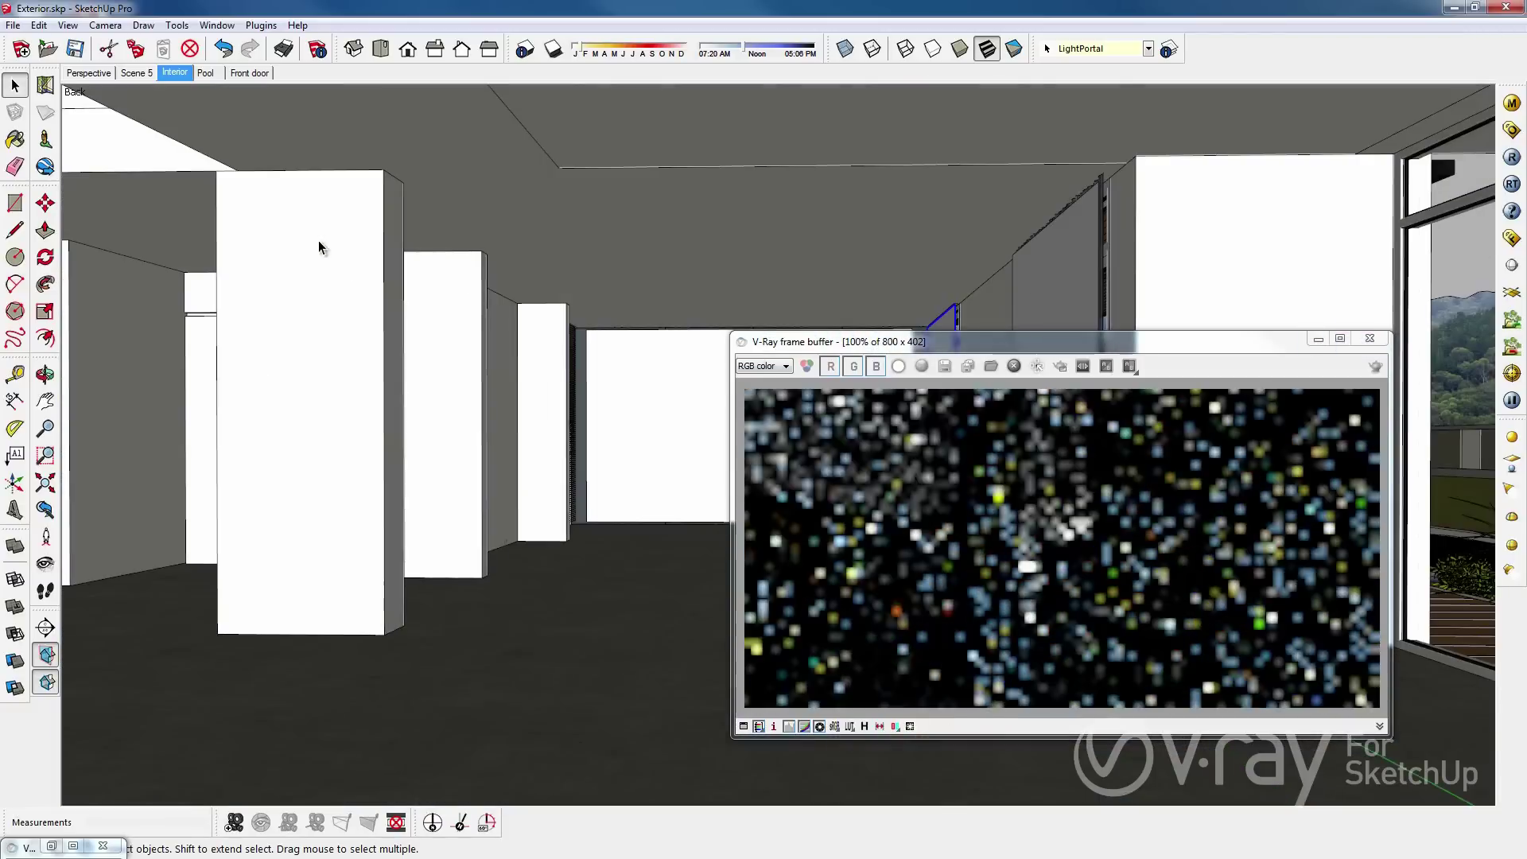
left_click(1000, 362)
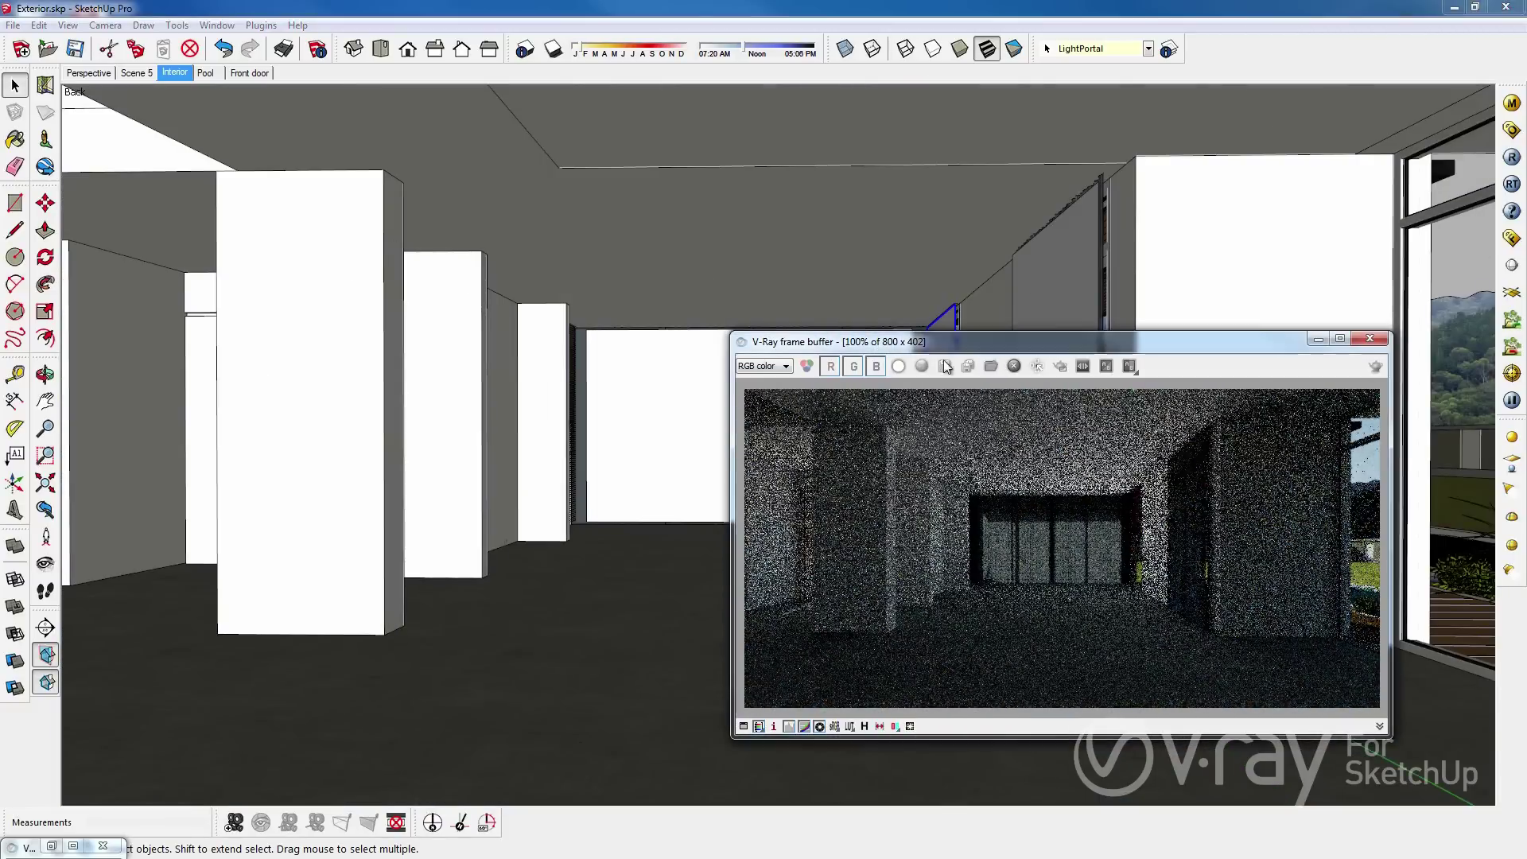
left_click_drag(953, 342, 670, 362)
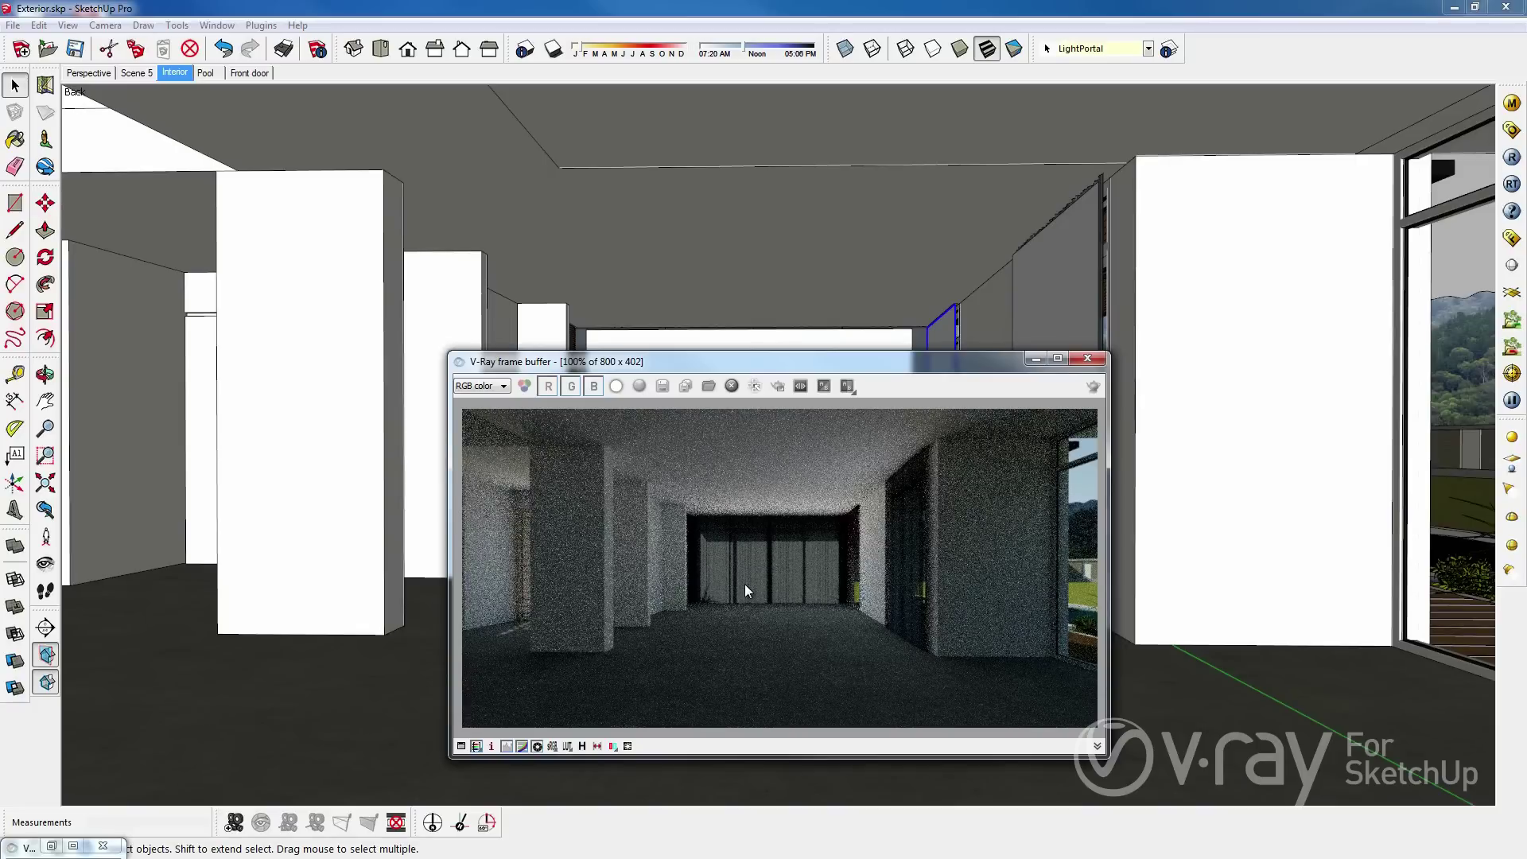
left_click(1511, 130)
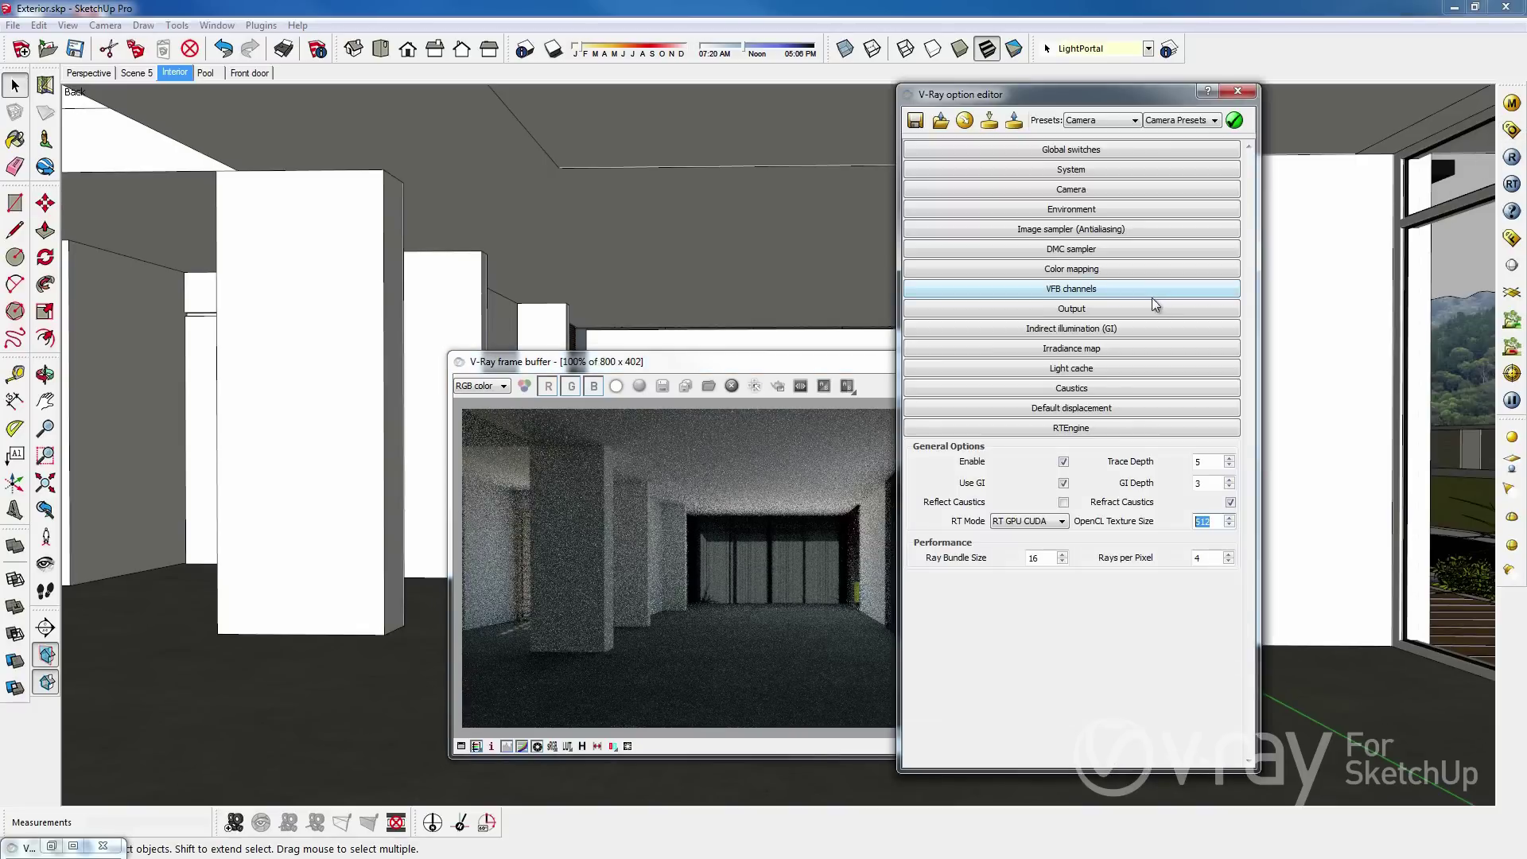
- Apply the Interior_Natural camera preset to brighten the live hall render
left_click(1176, 121)
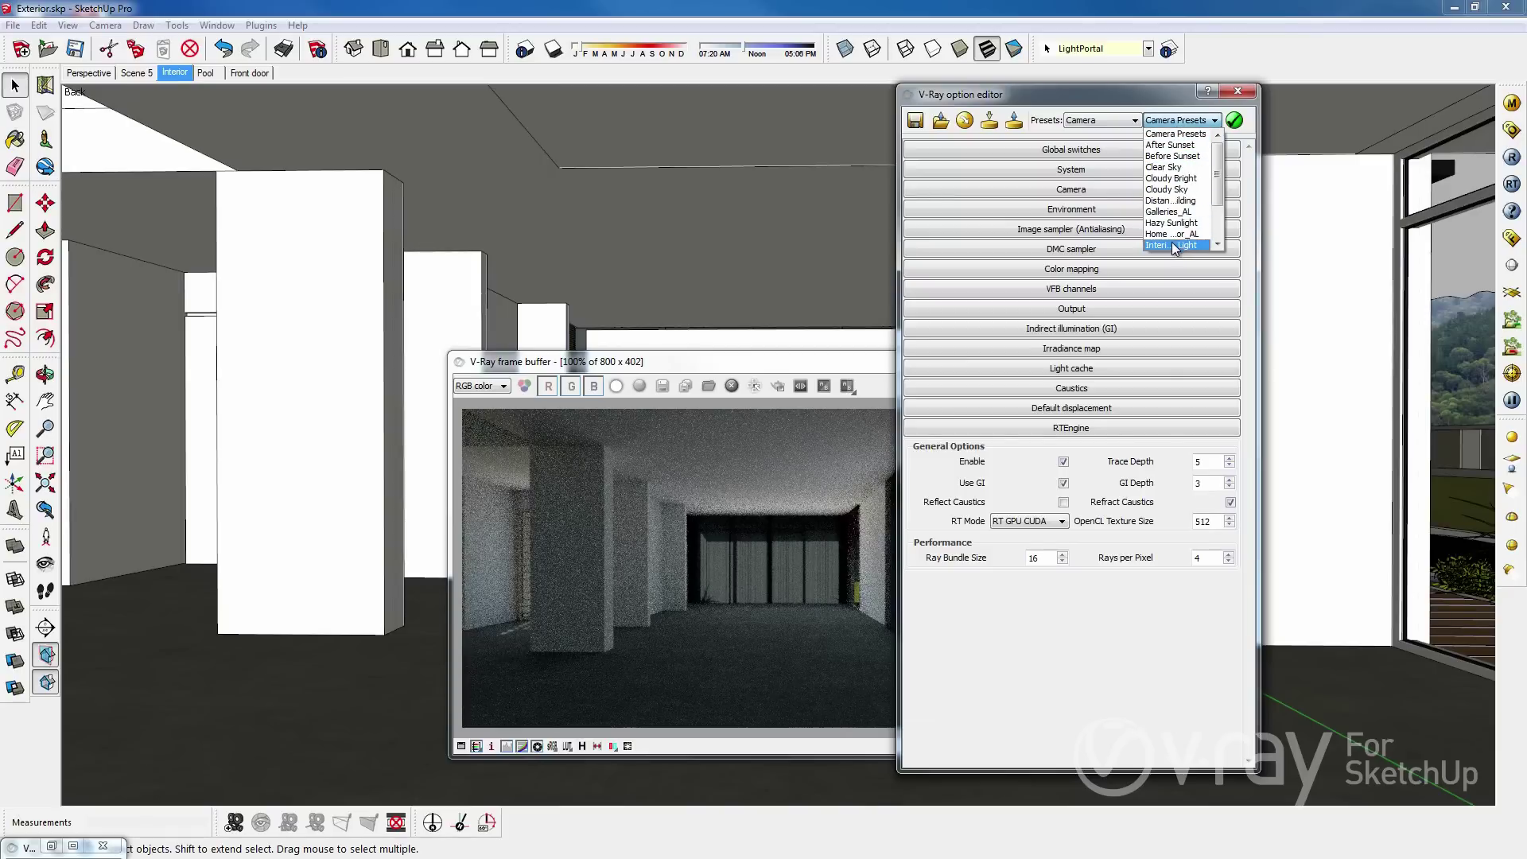
left_click(1172, 243)
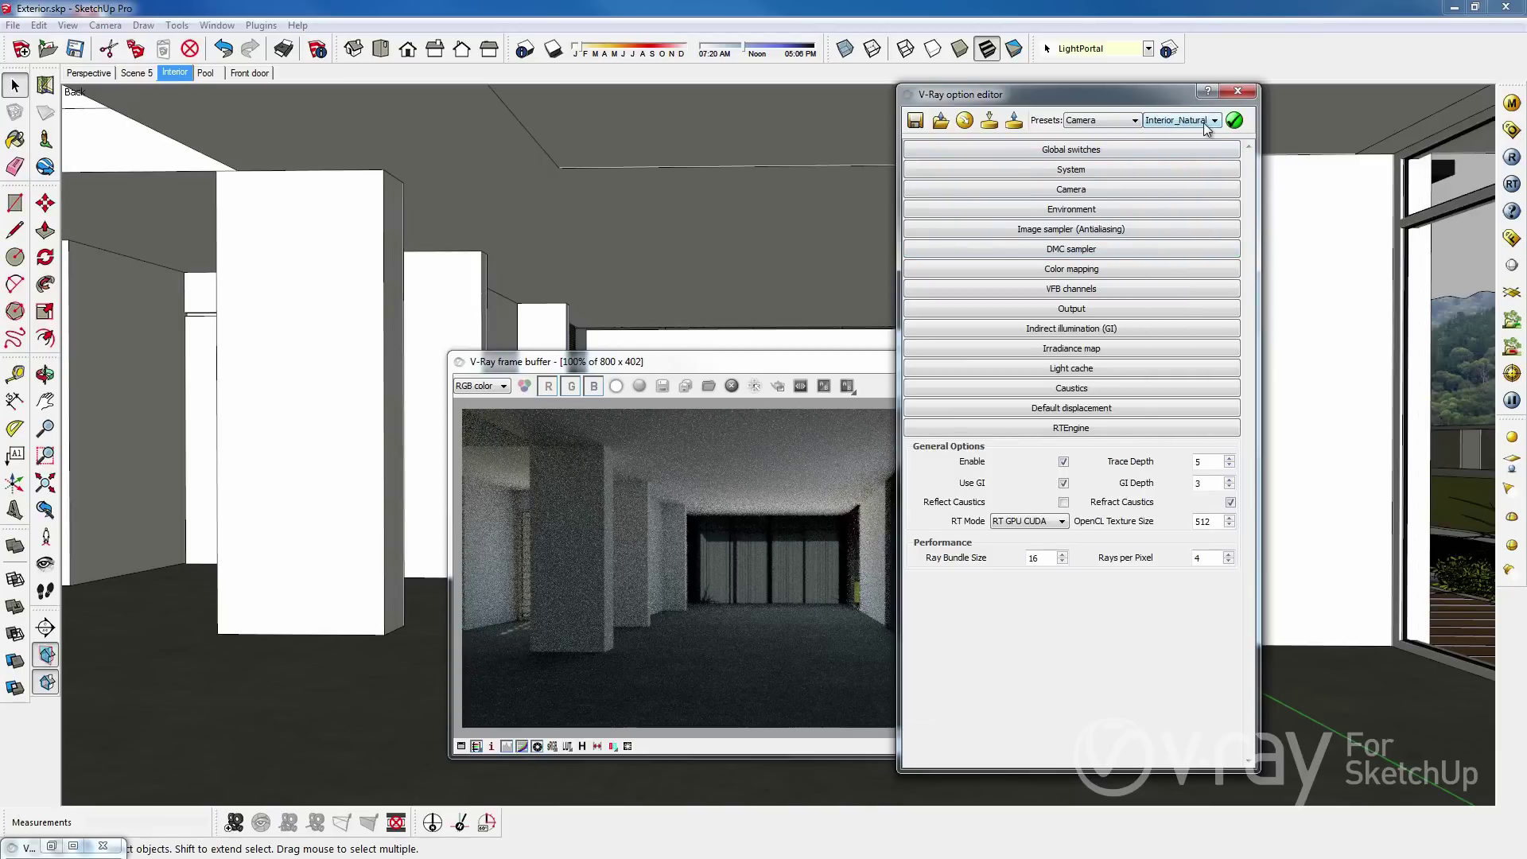
left_click(1234, 121)
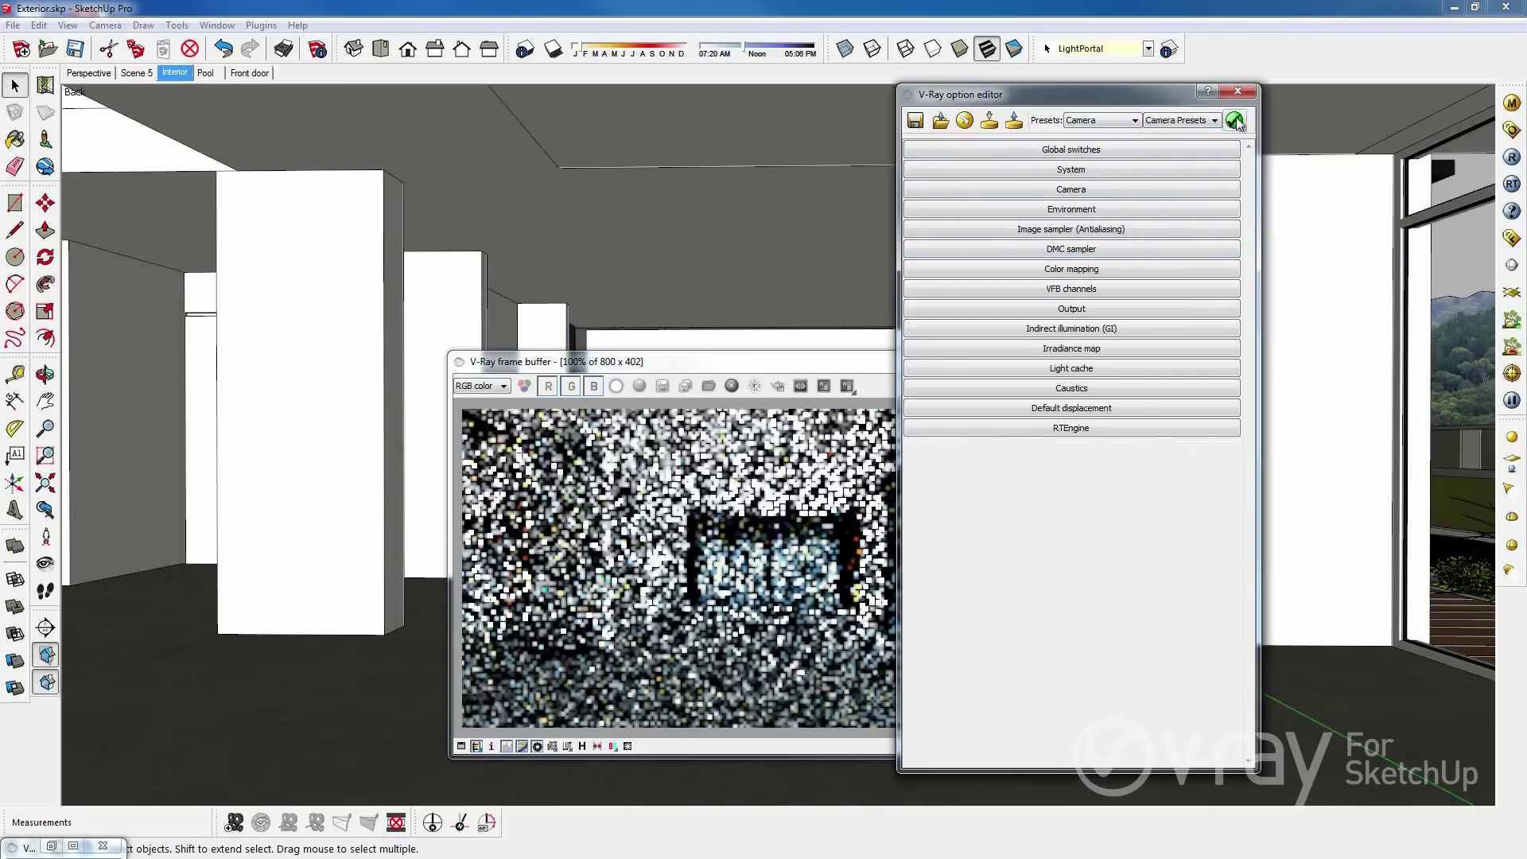
left_click(819, 399)
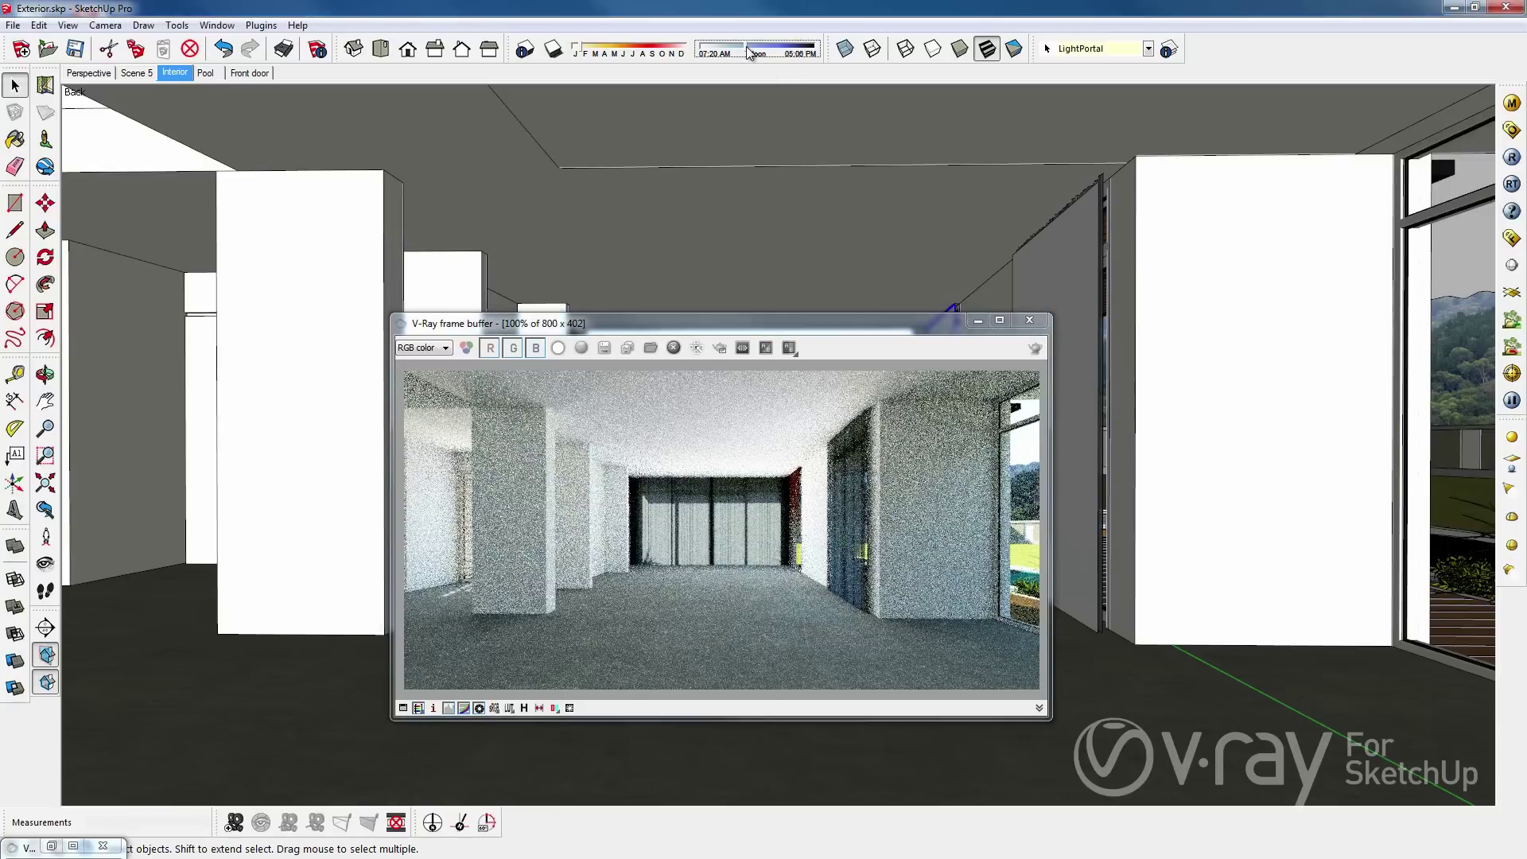
- Move the sun to a later month and about 07:17 PM so low light streaks across the hall floor
left_click_drag(748, 53, 793, 54)
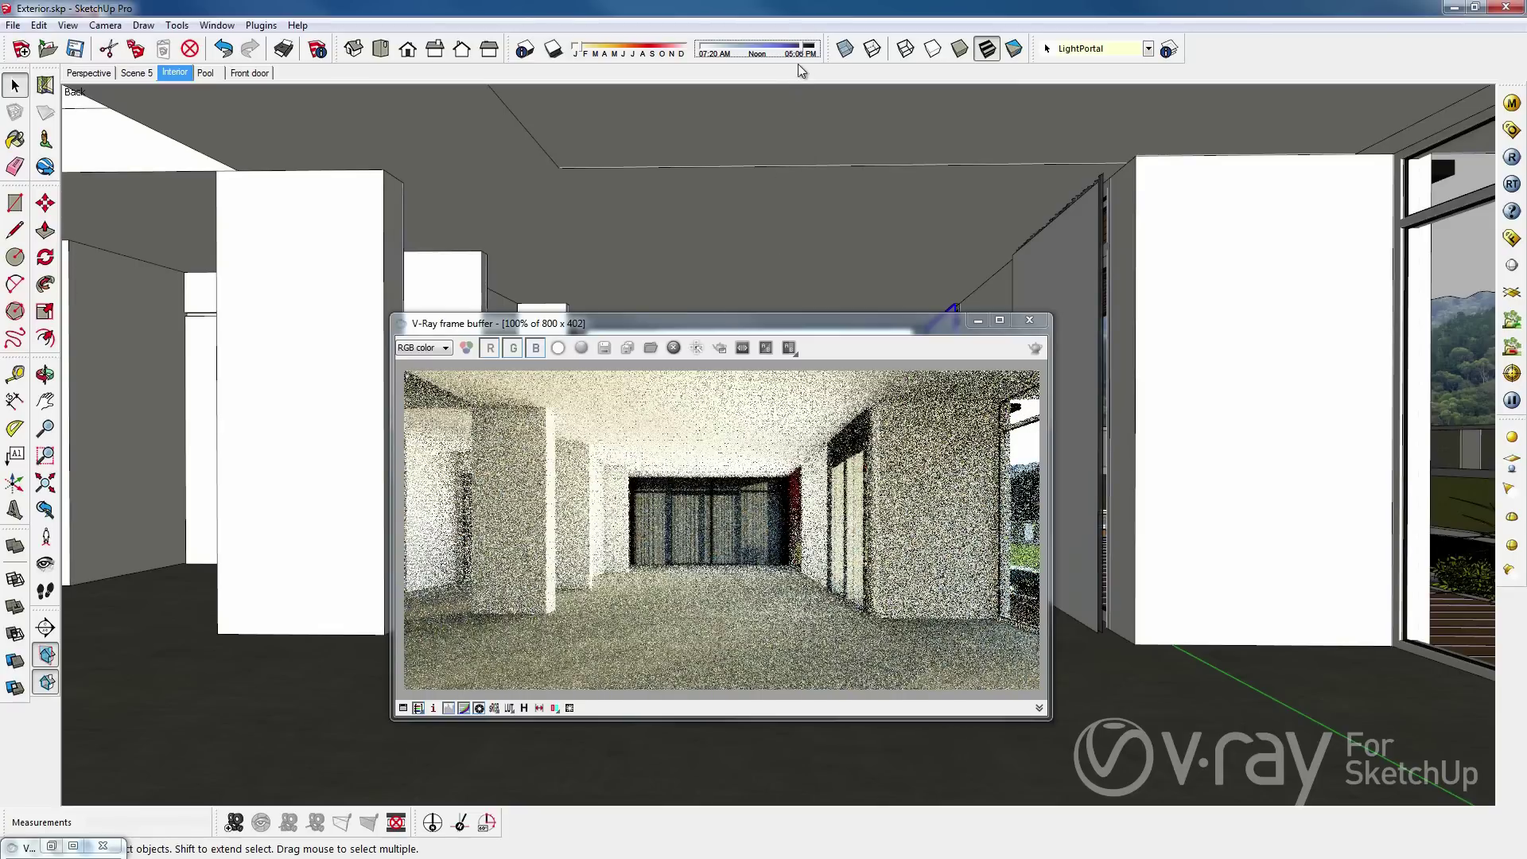
left_click_drag(576, 49, 619, 51)
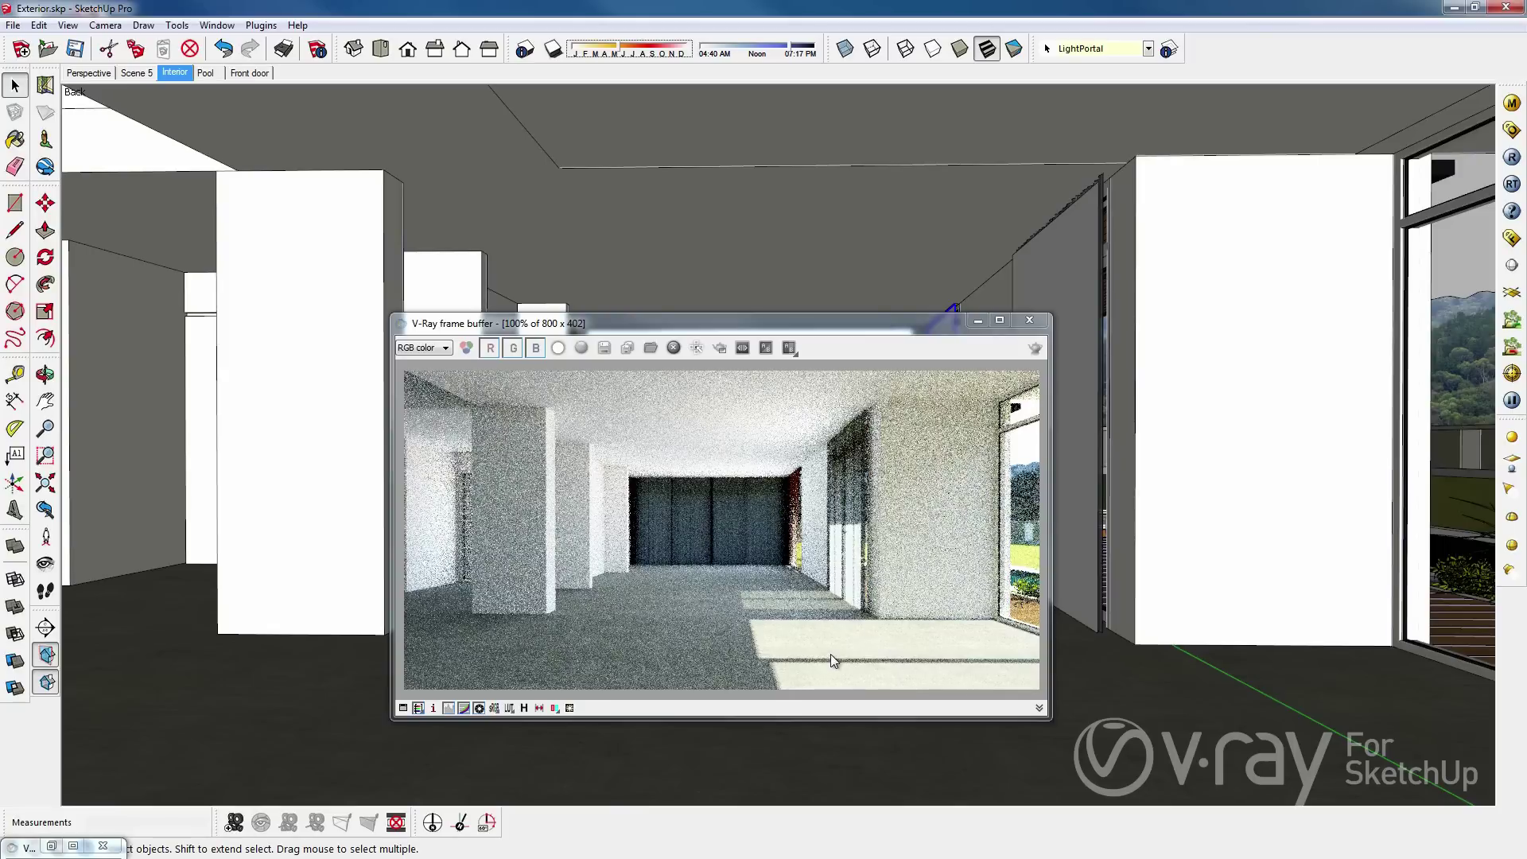
left_click_drag(793, 53, 805, 53)
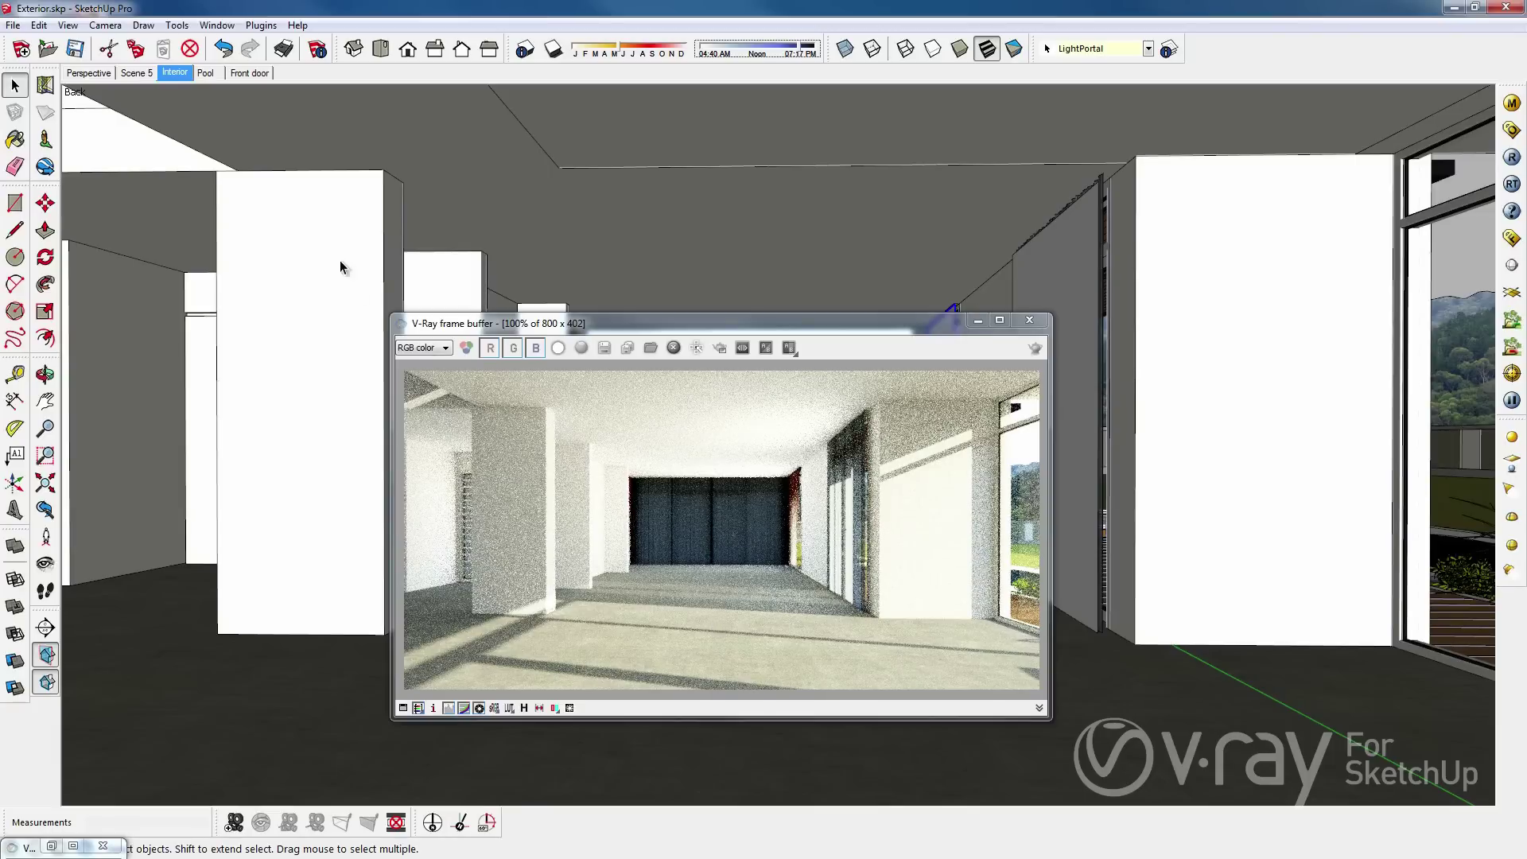
- Switch to the Scene 5 exterior and apply the V-Ray After Sunset camera preset
left_click(135, 73)
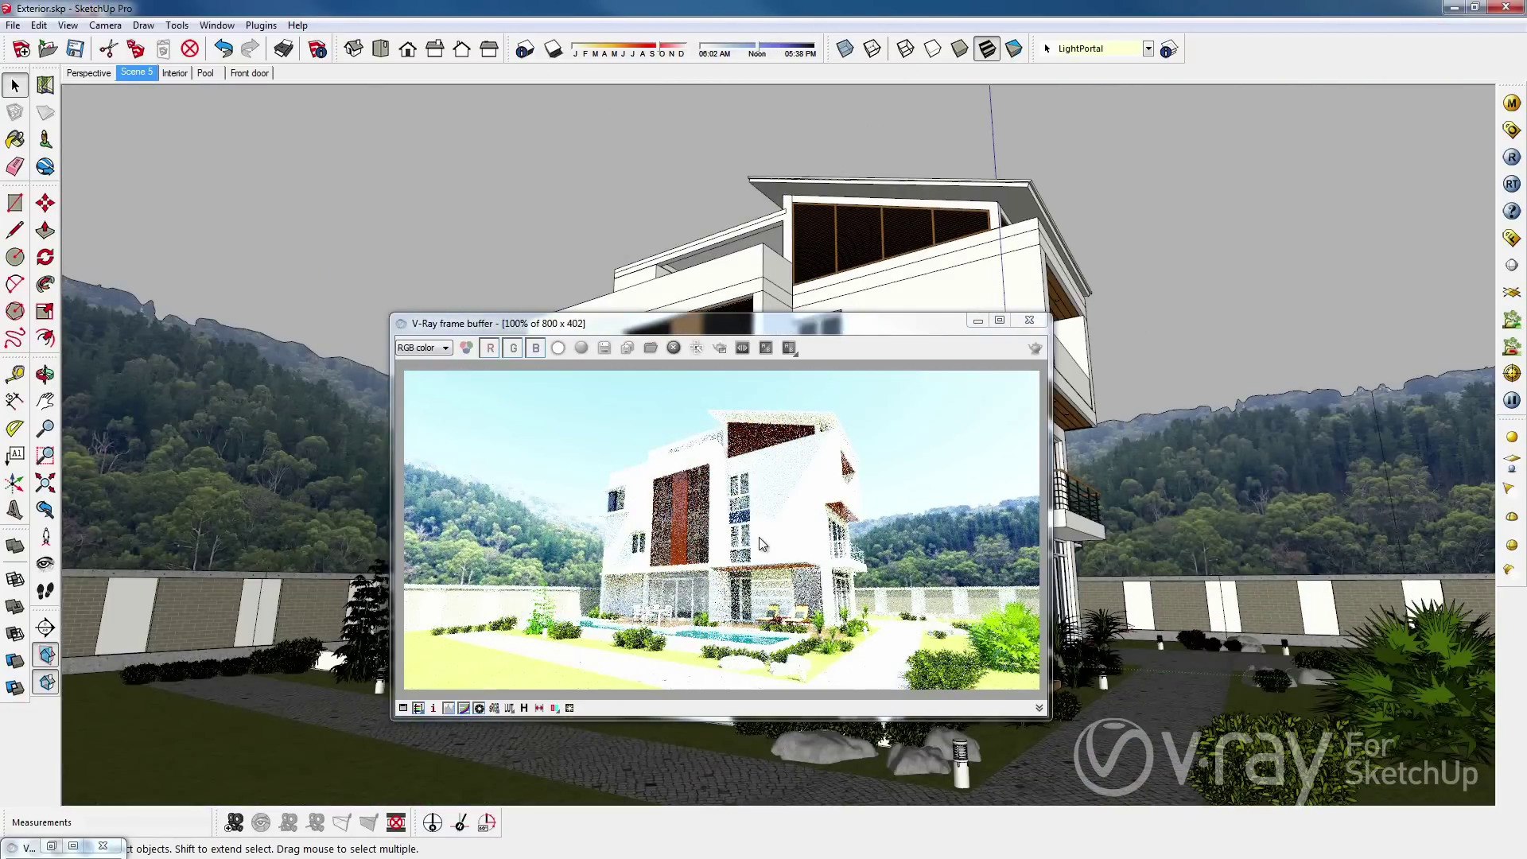
left_click(1511, 130)
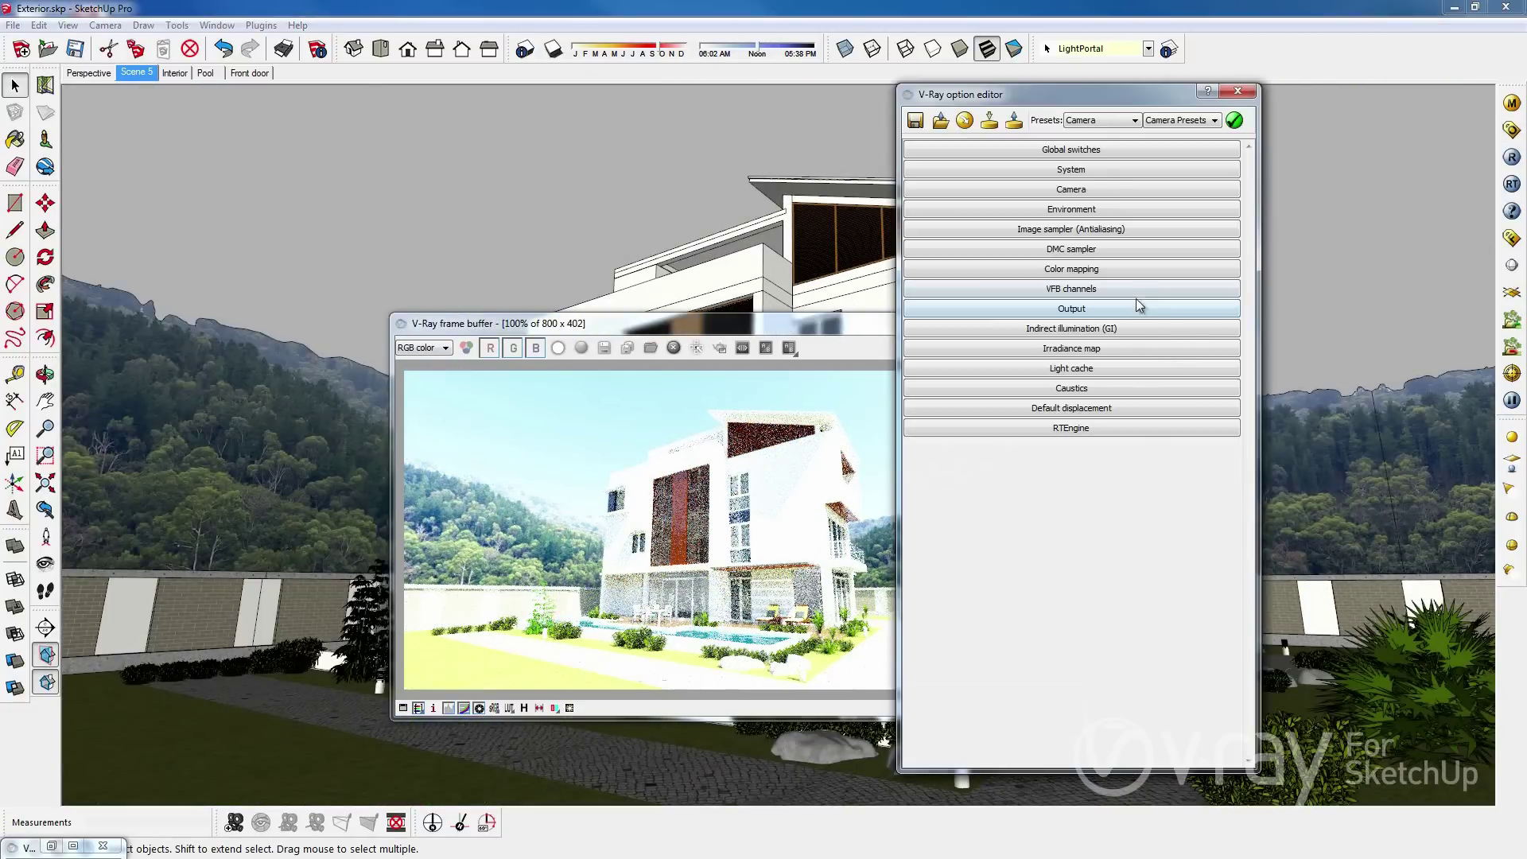
left_click_drag(1114, 103, 1321, 106)
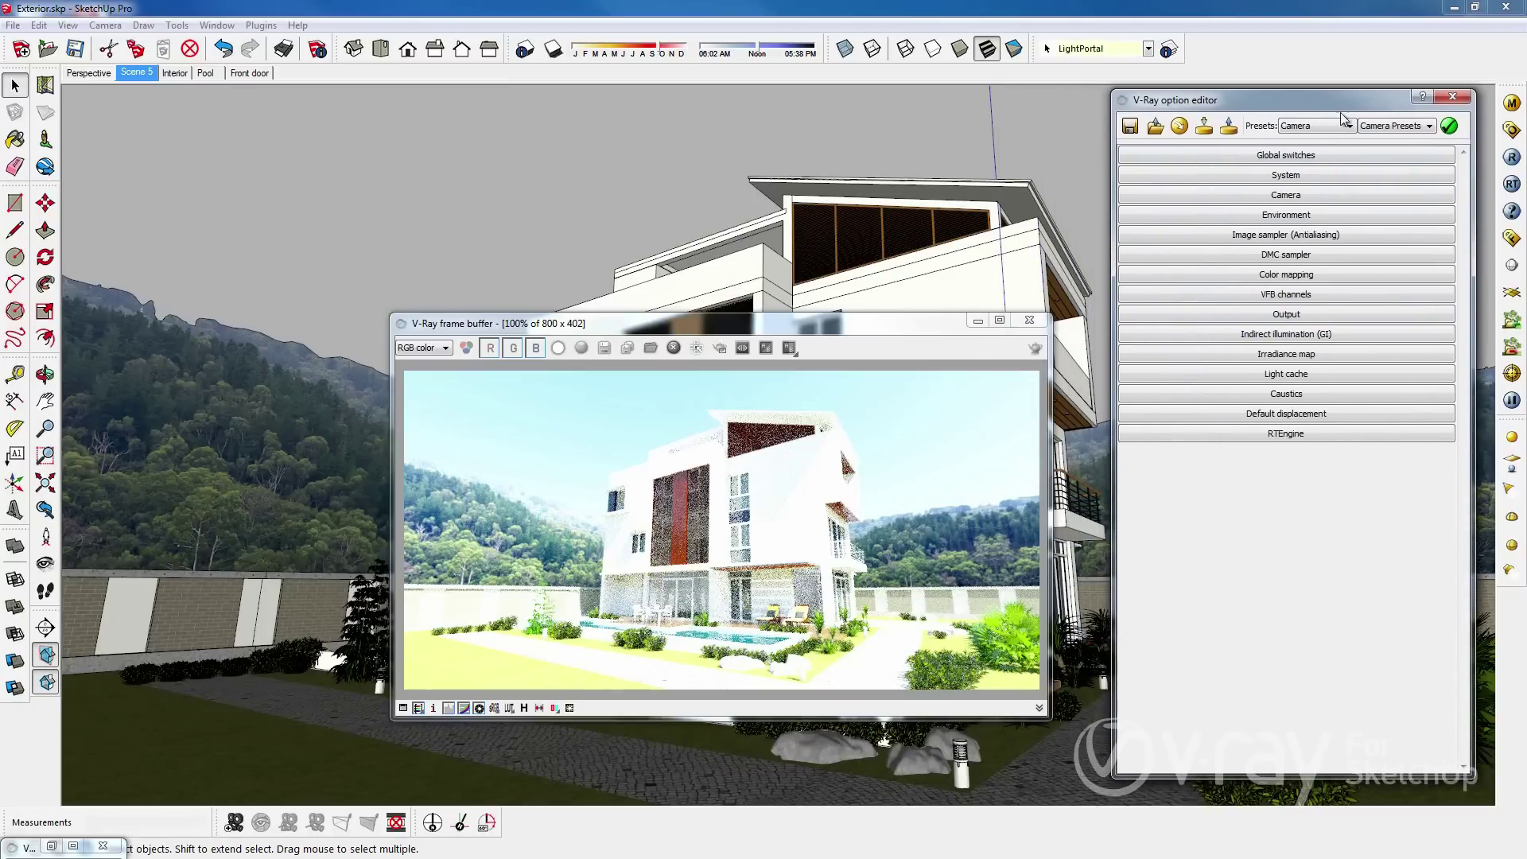
left_click(1392, 126)
left_click(1390, 151)
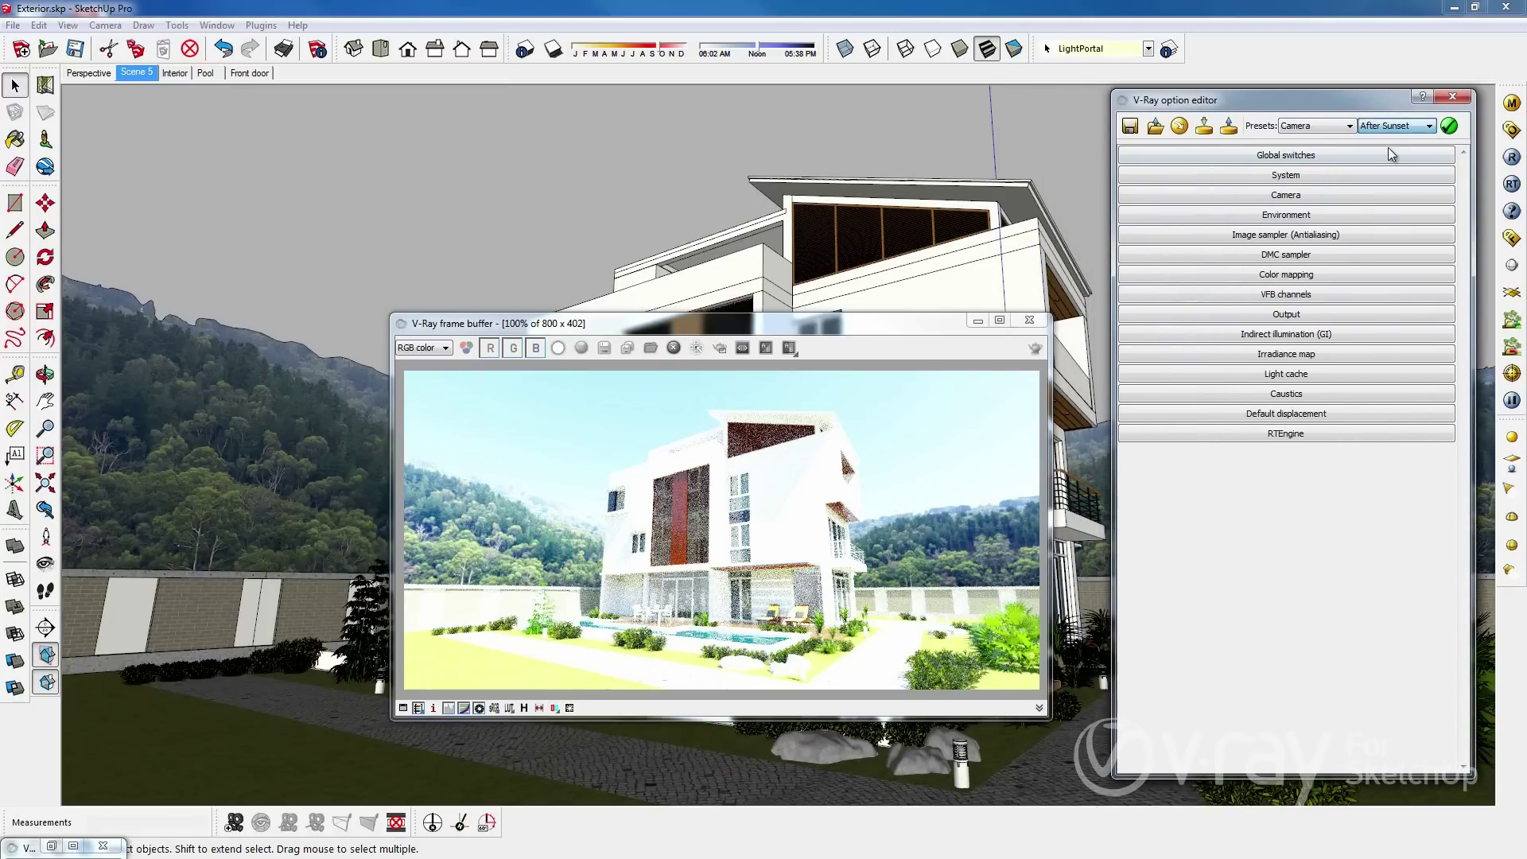
left_click(1449, 126)
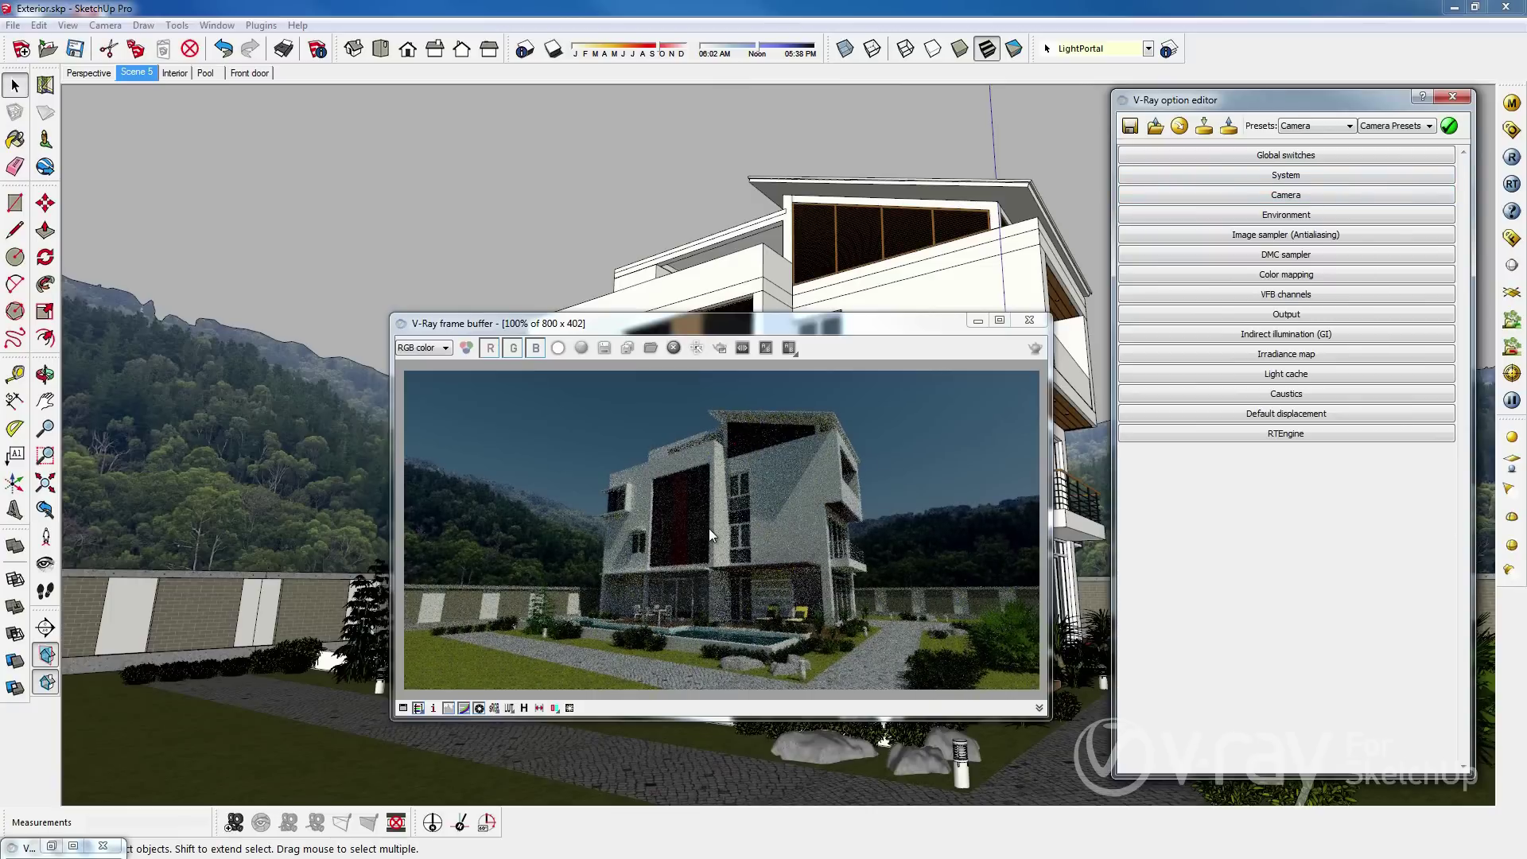
- Bring up the Shadow Settings window, positioned at the upper left
left_click(525, 49)
left_click_drag(562, 126, 205, 154)
left_click(181, 150)
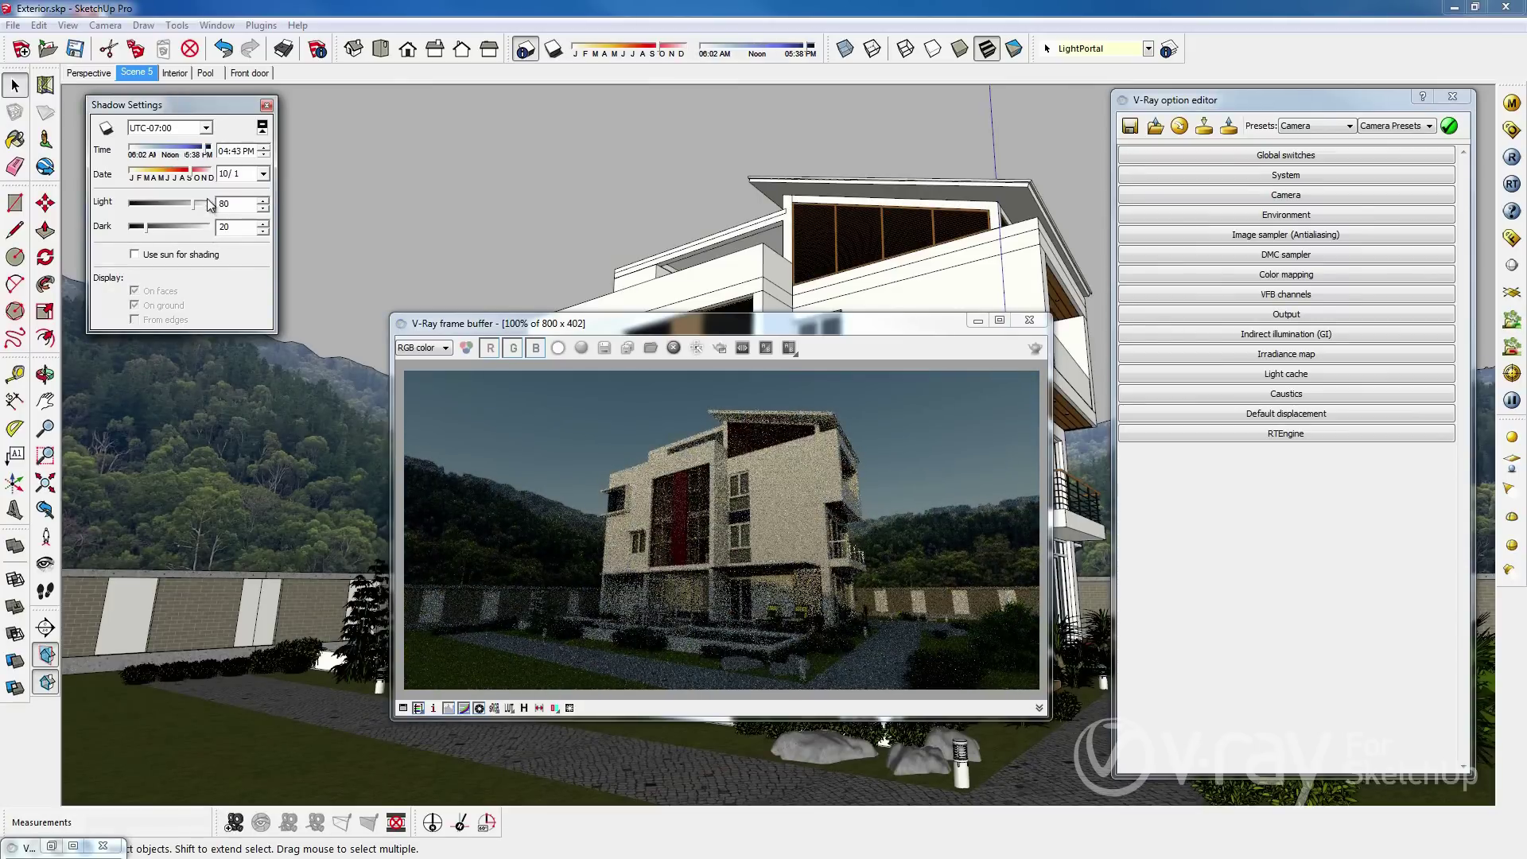
- Set the shadow date to 9/6 and push the sun time past 05:38 PM for dusk light
left_click_drag(206, 151, 213, 155)
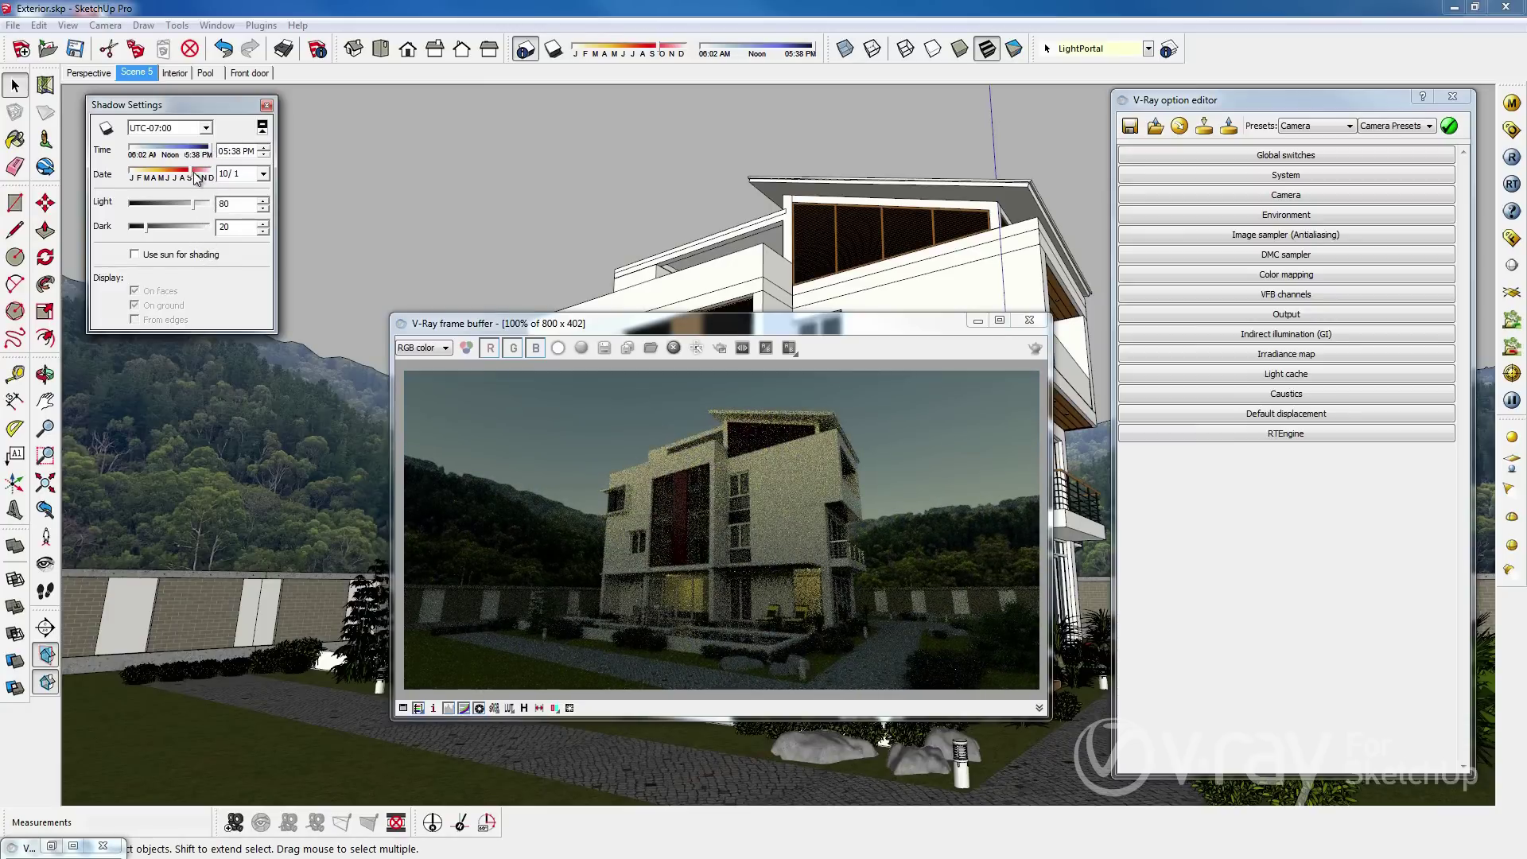
left_click_drag(197, 177, 183, 177)
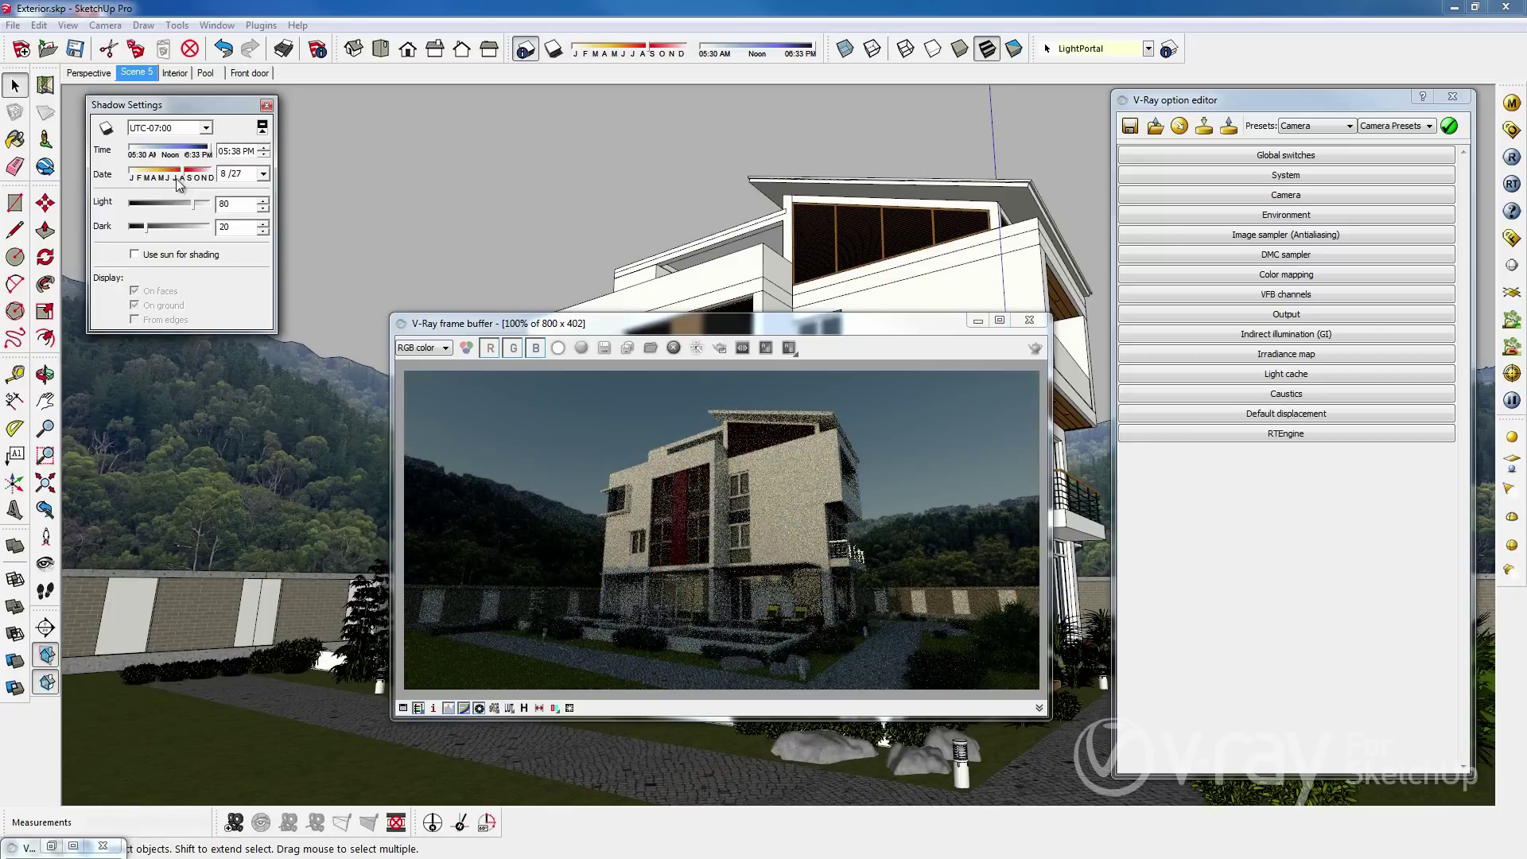
left_click_drag(175, 178, 186, 177)
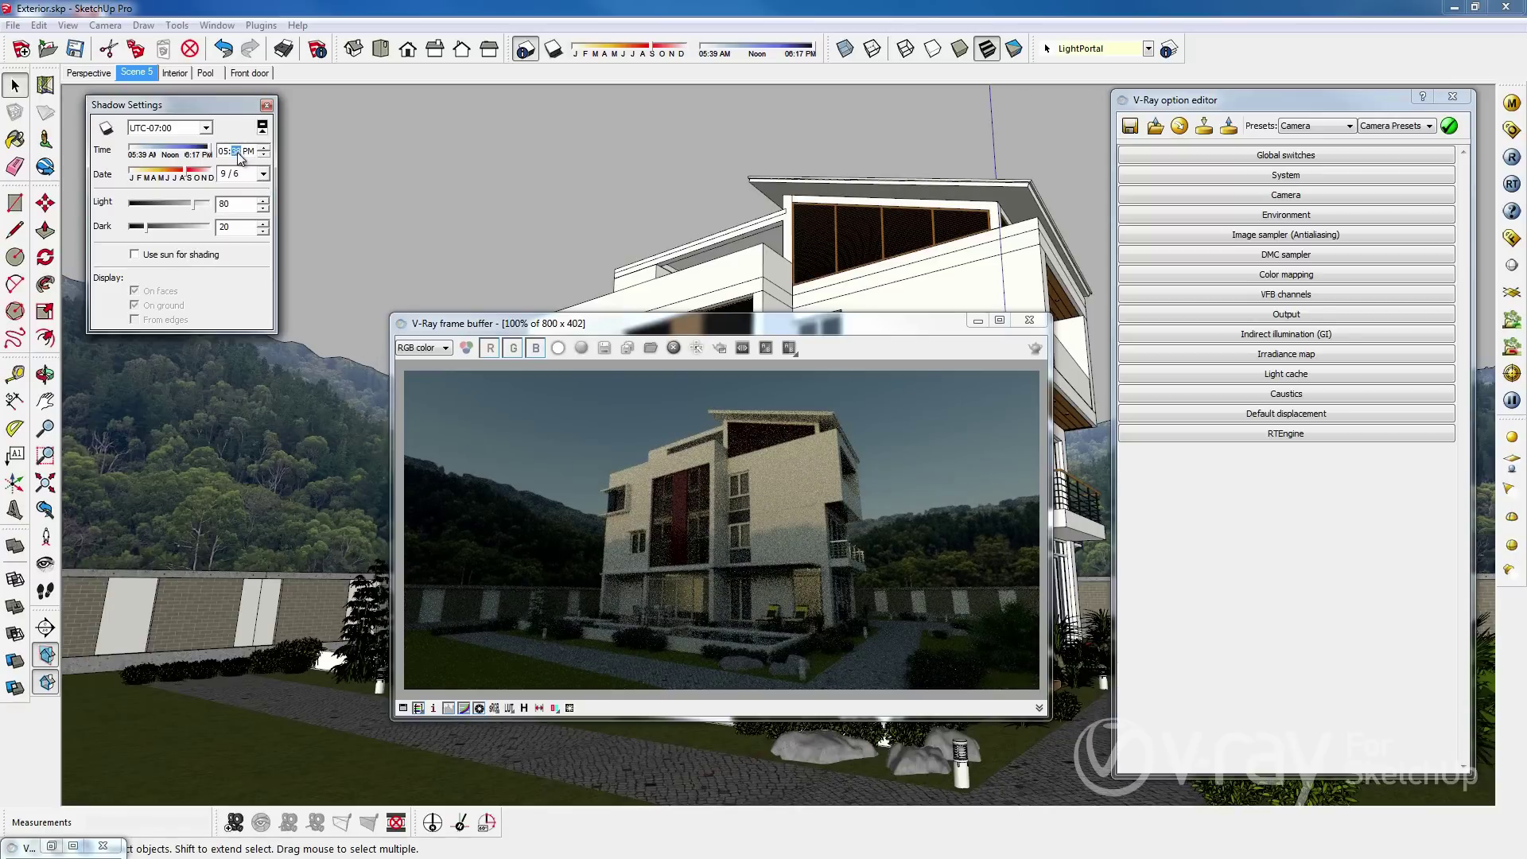
left_click(267, 147)
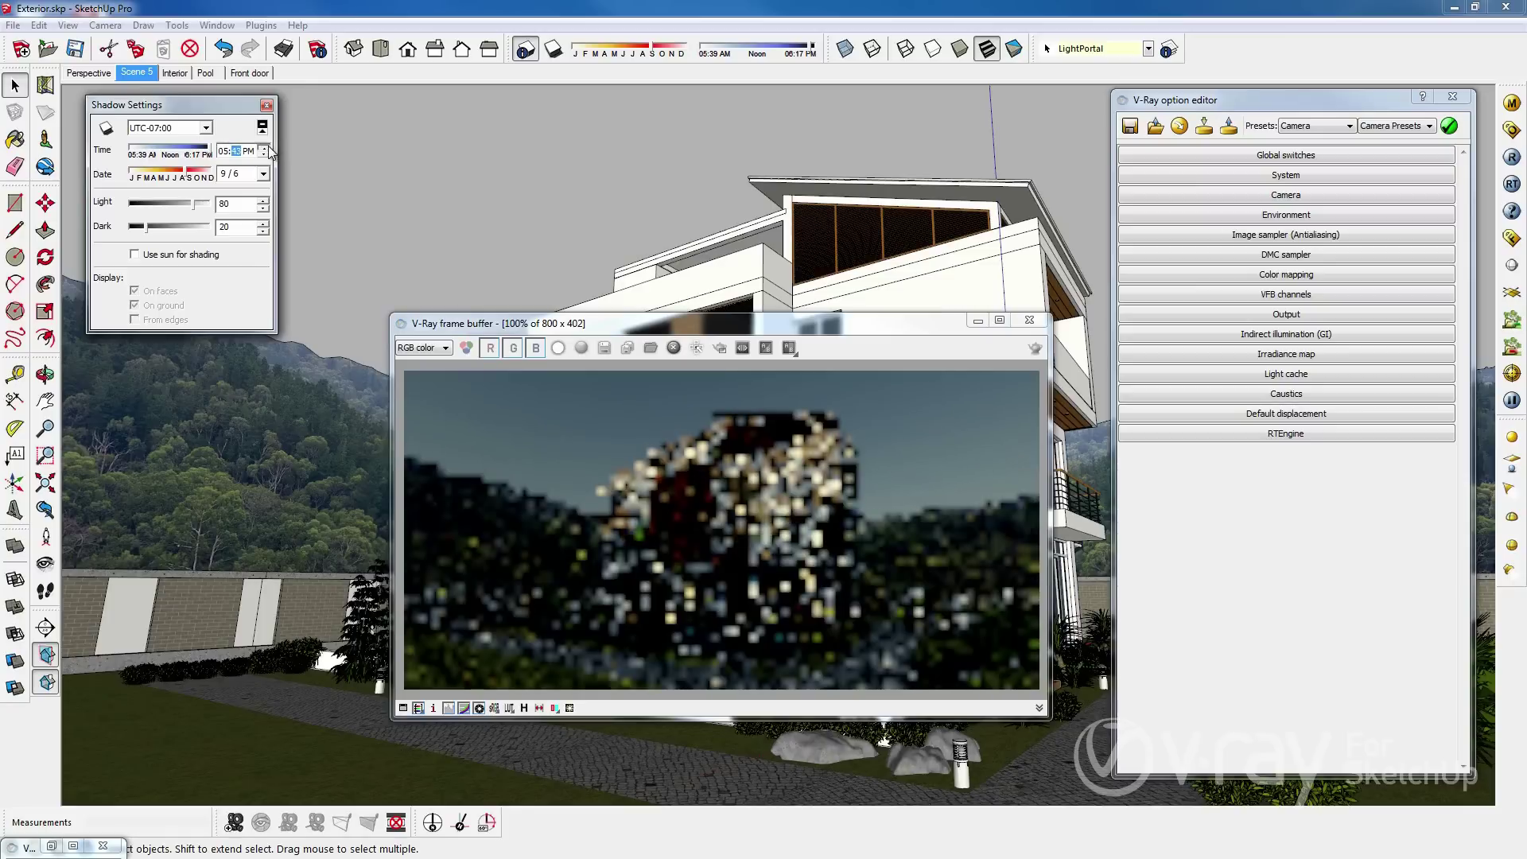
left_click(269, 149)
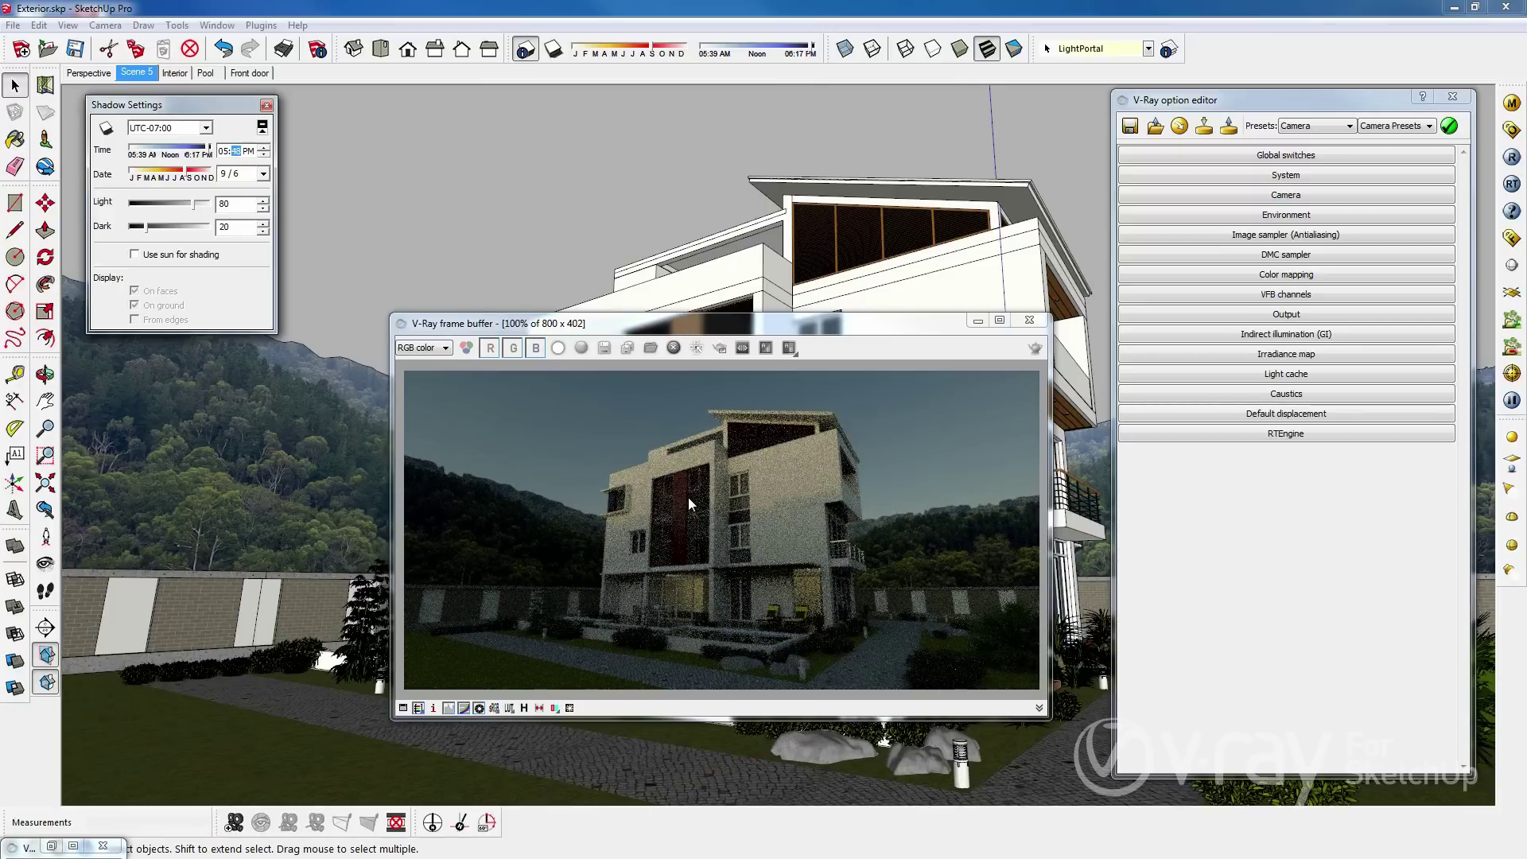
right_click(139, 76)
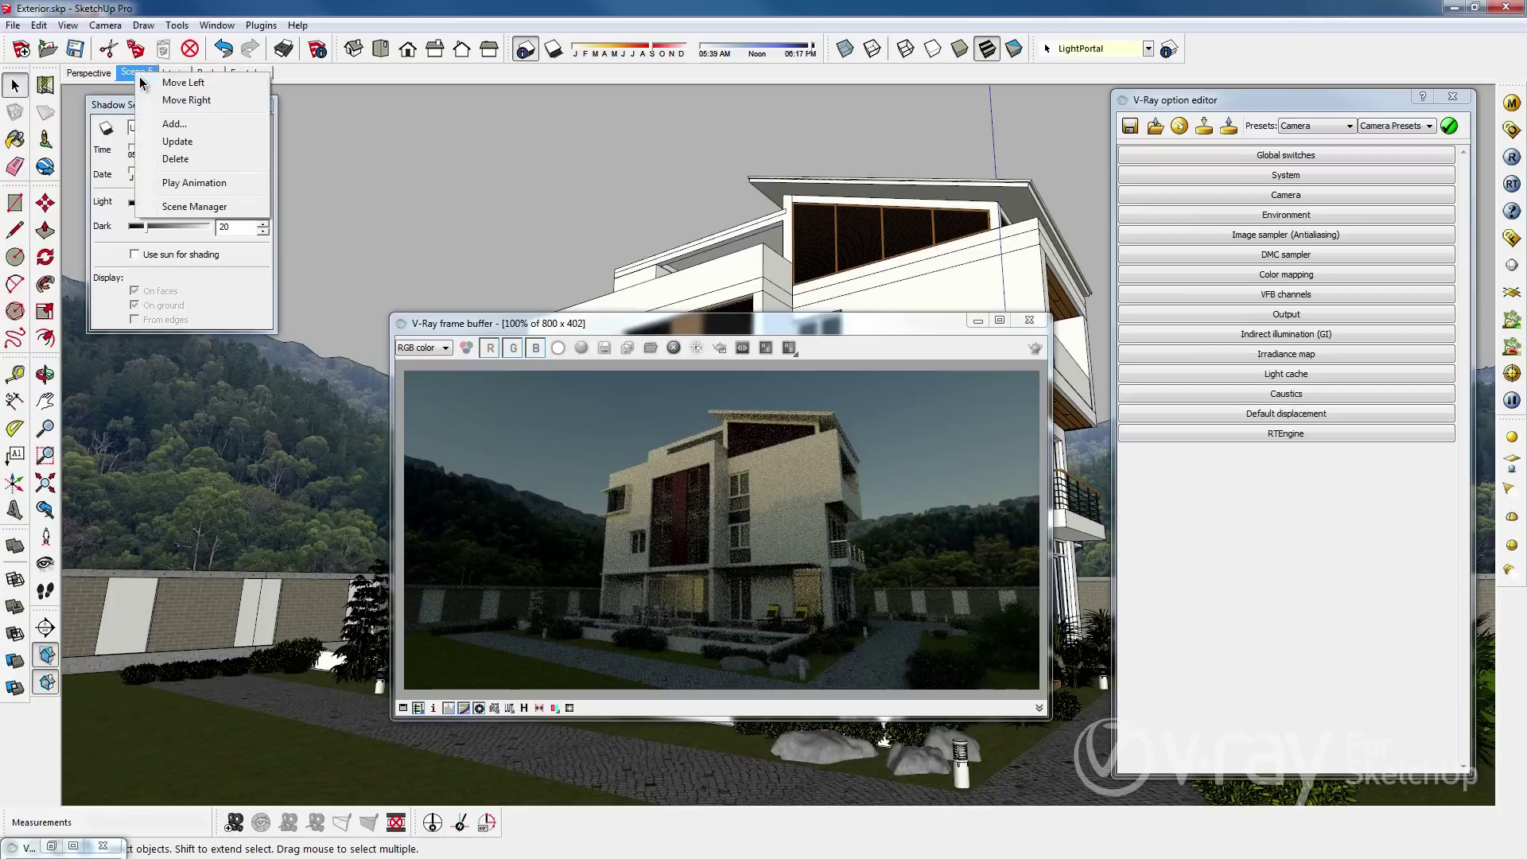
- Update Scene 5 with the 05:48 PM, 9/6 sun, then zoom in toward the villa's garden front
left_click(178, 141)
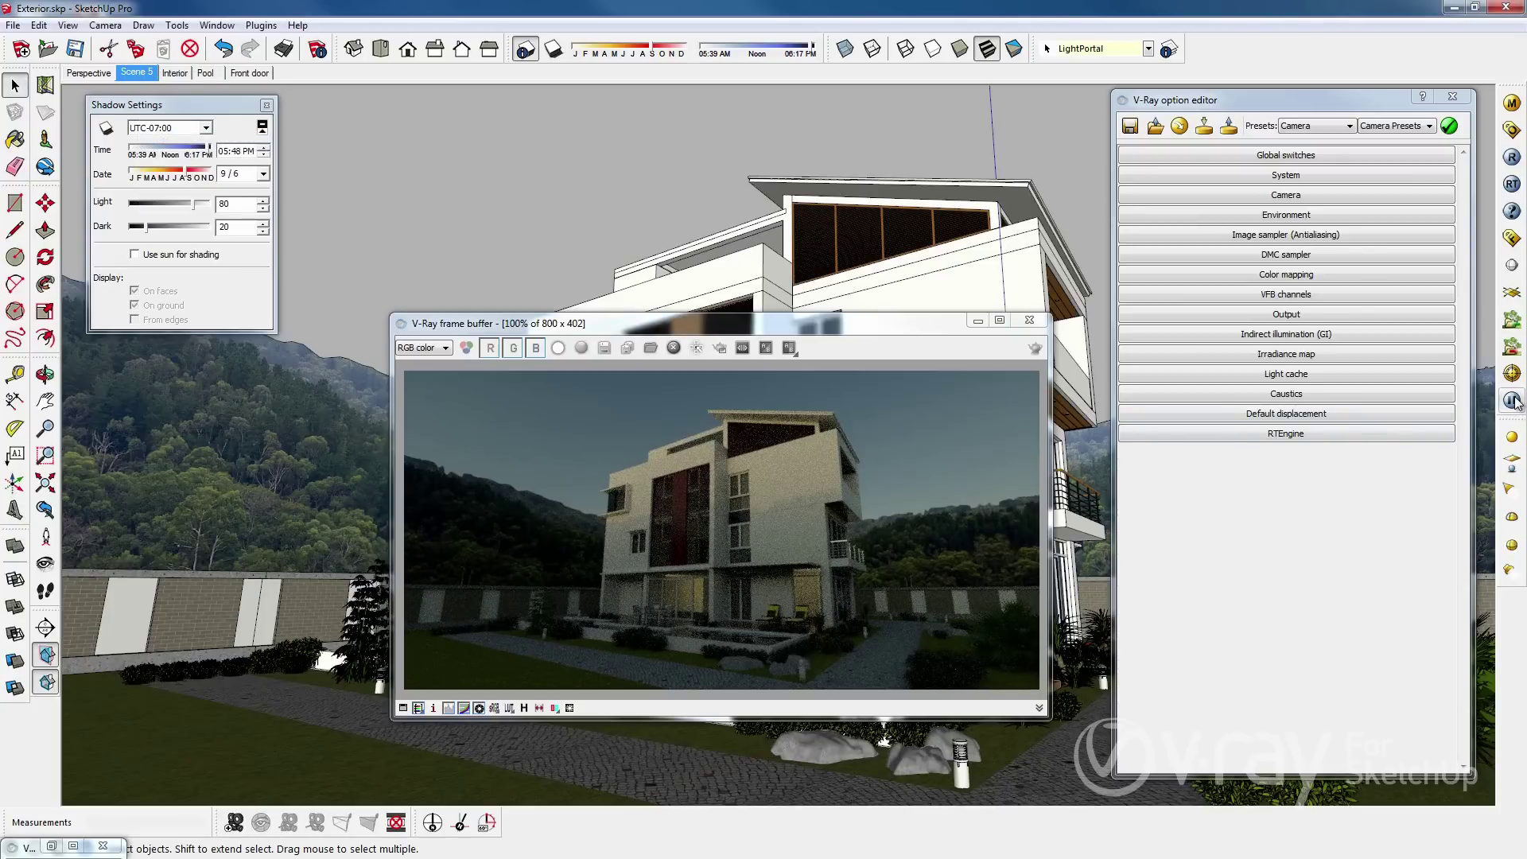
mouse_move(498, 238)
middle_mouse_down()
mouse_move(504, 228)
mouse_move(913, 400)
mouse_move(518, 218)
mouse_move(377, 475)
mouse_move(320, 442)
mouse_move(318, 556)
mouse_move(637, 517)
mouse_move(938, 540)
mouse_move(507, 516)
middle_mouse_up()
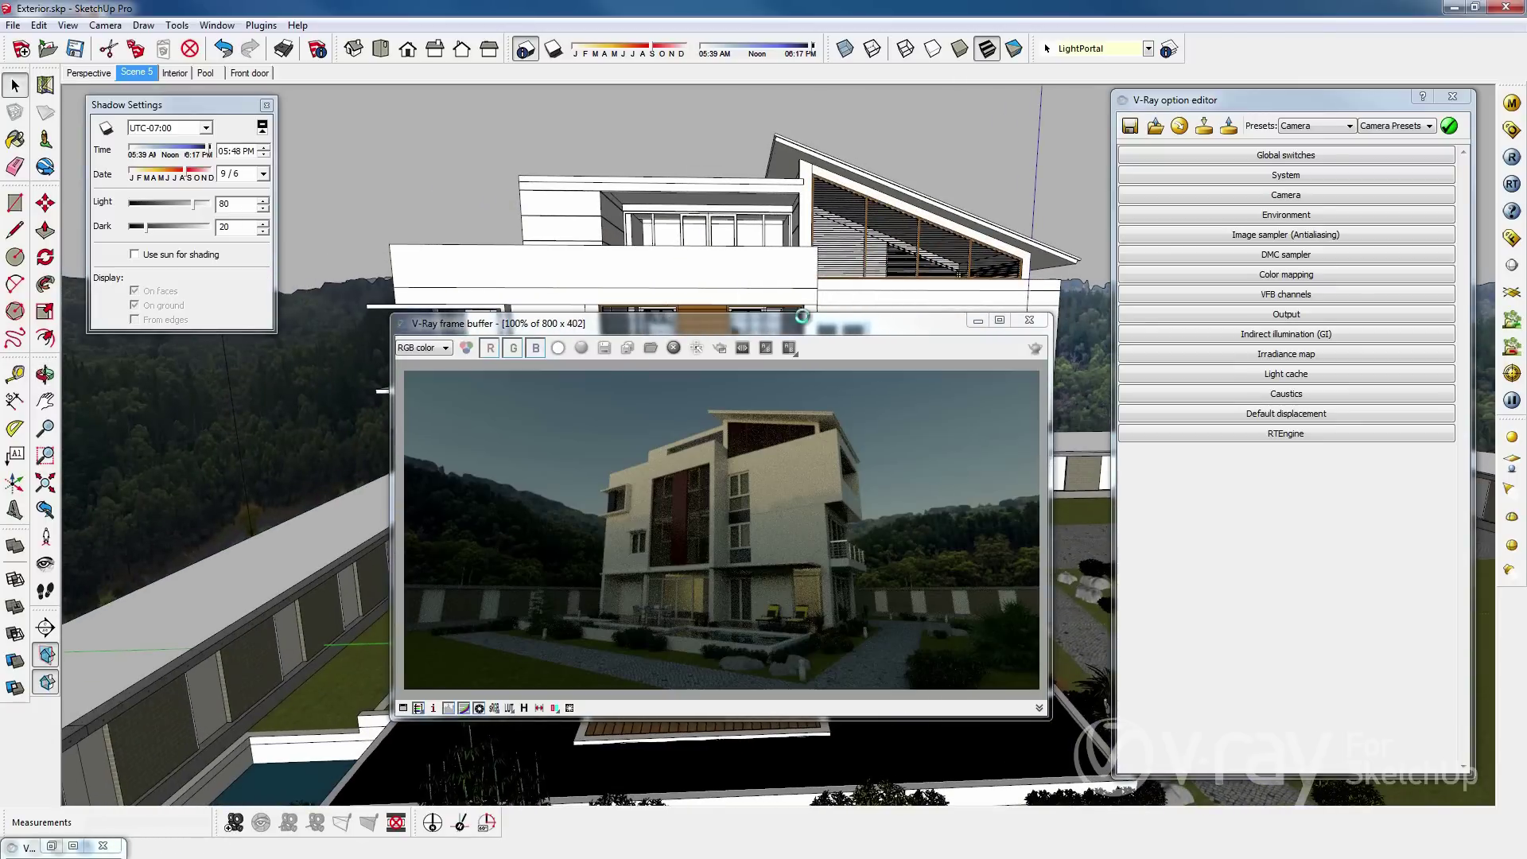
left_click_drag(803, 322, 1055, 309)
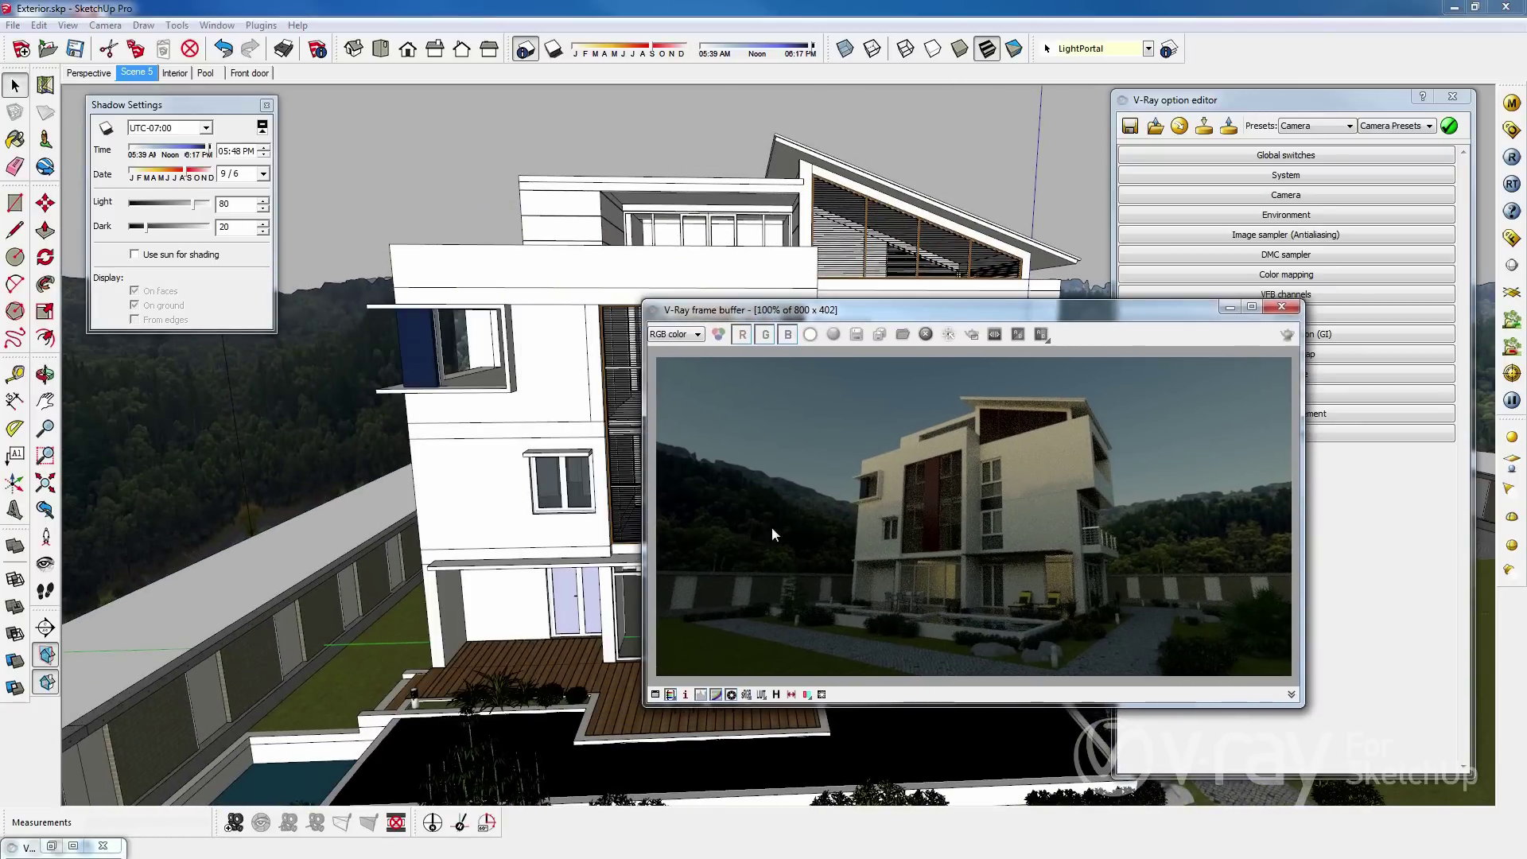
scroll(493, 561, "up", 5)
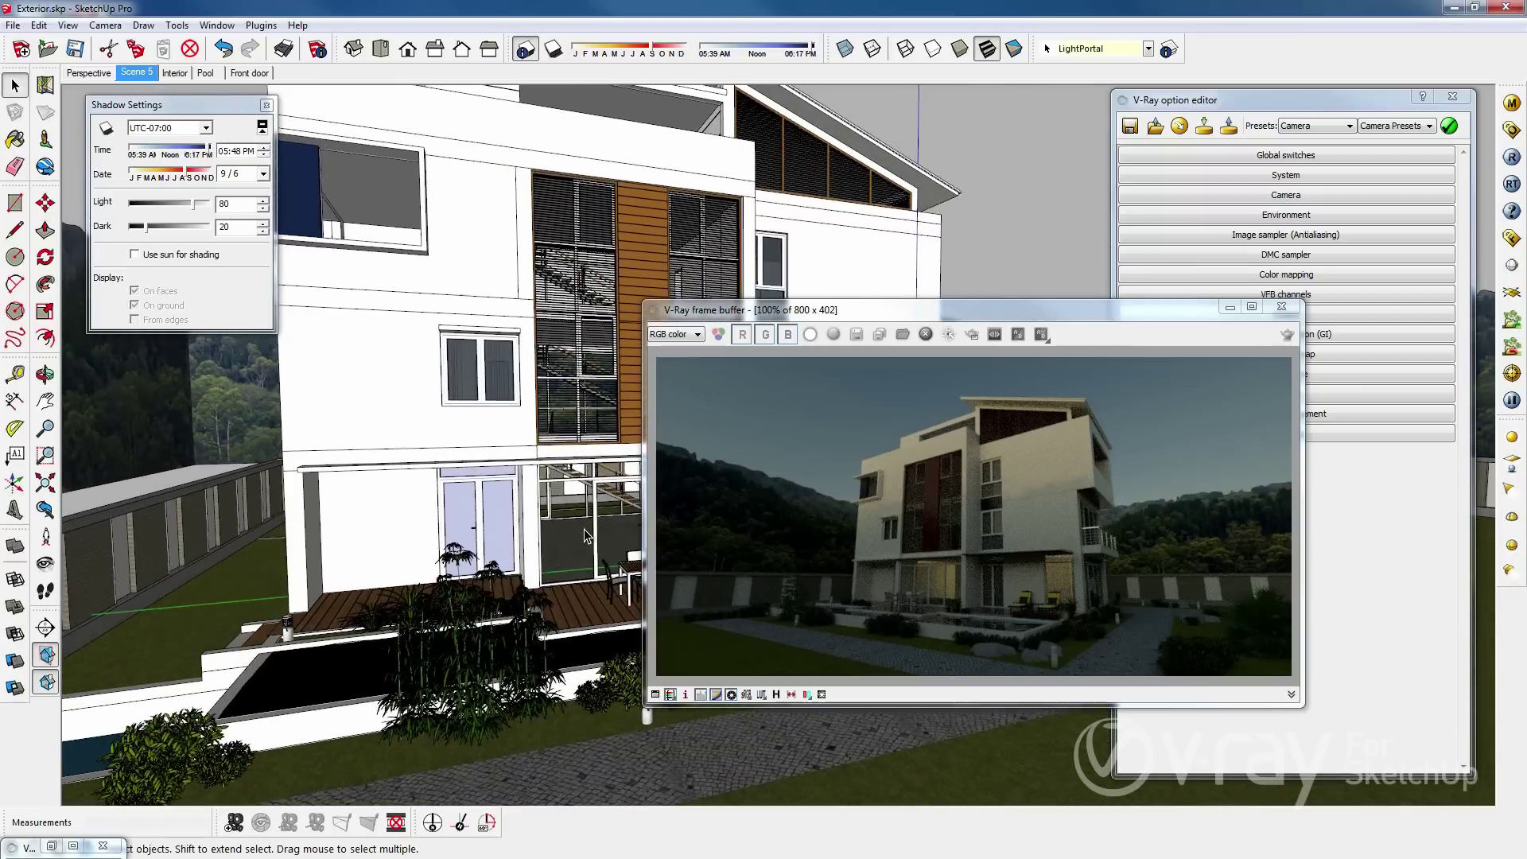
scroll(584, 535, "up", 4)
mouse_move(799, 311)
left_mouse_down()
mouse_move(395, 408)
mouse_move(931, 390)
left_mouse_up()
- Zoom into the hanging lamp and confirm its V-Ray sphere light at intensity 8000 so the windows glow
middle_click_drag(716, 477, 657, 469)
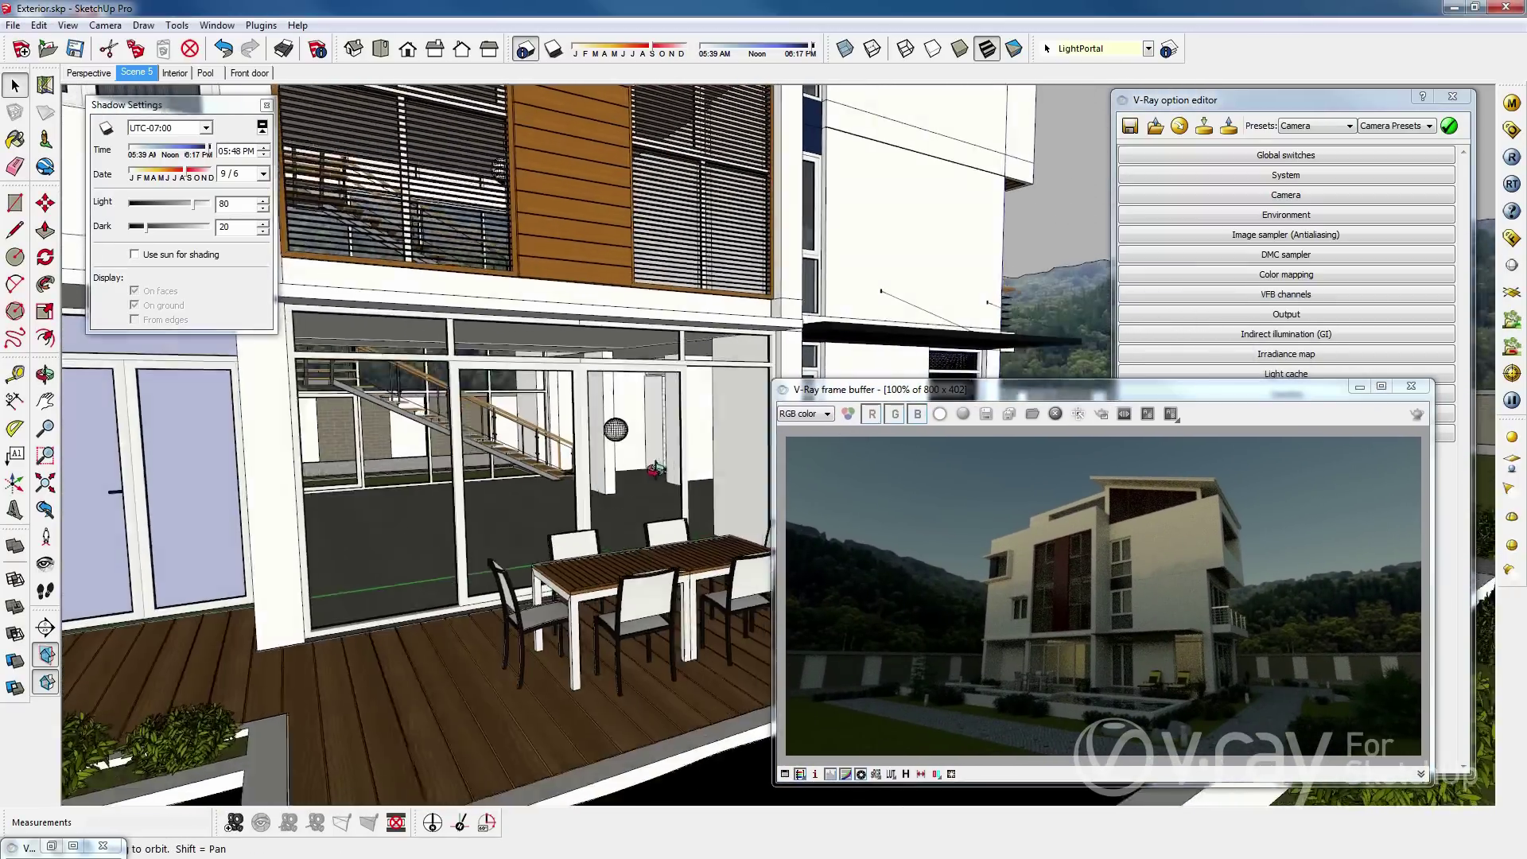
scroll(610, 436, "up", 8)
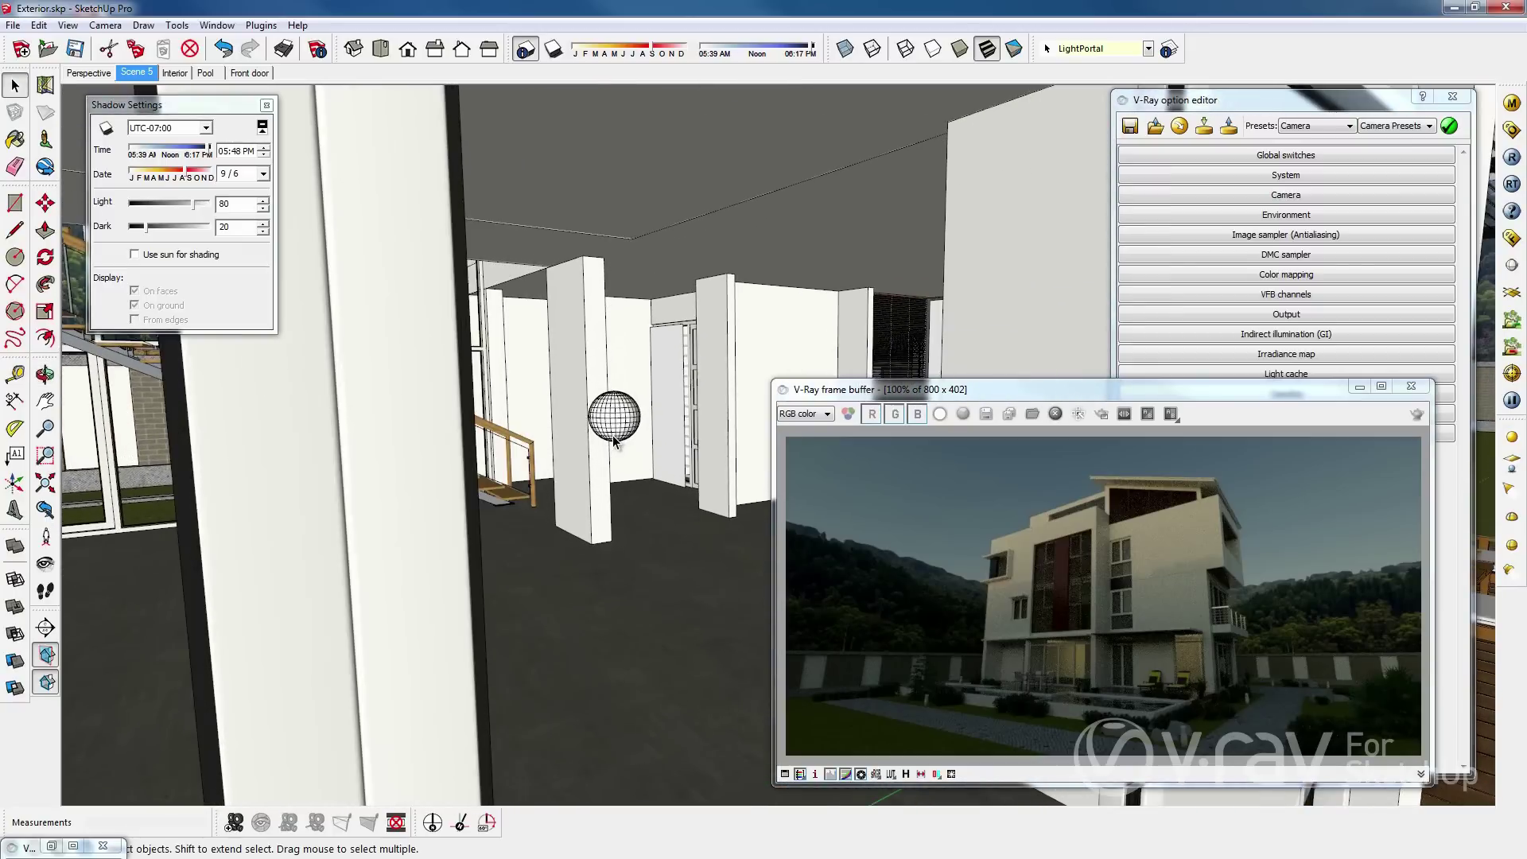
scroll(612, 436, "up", 5)
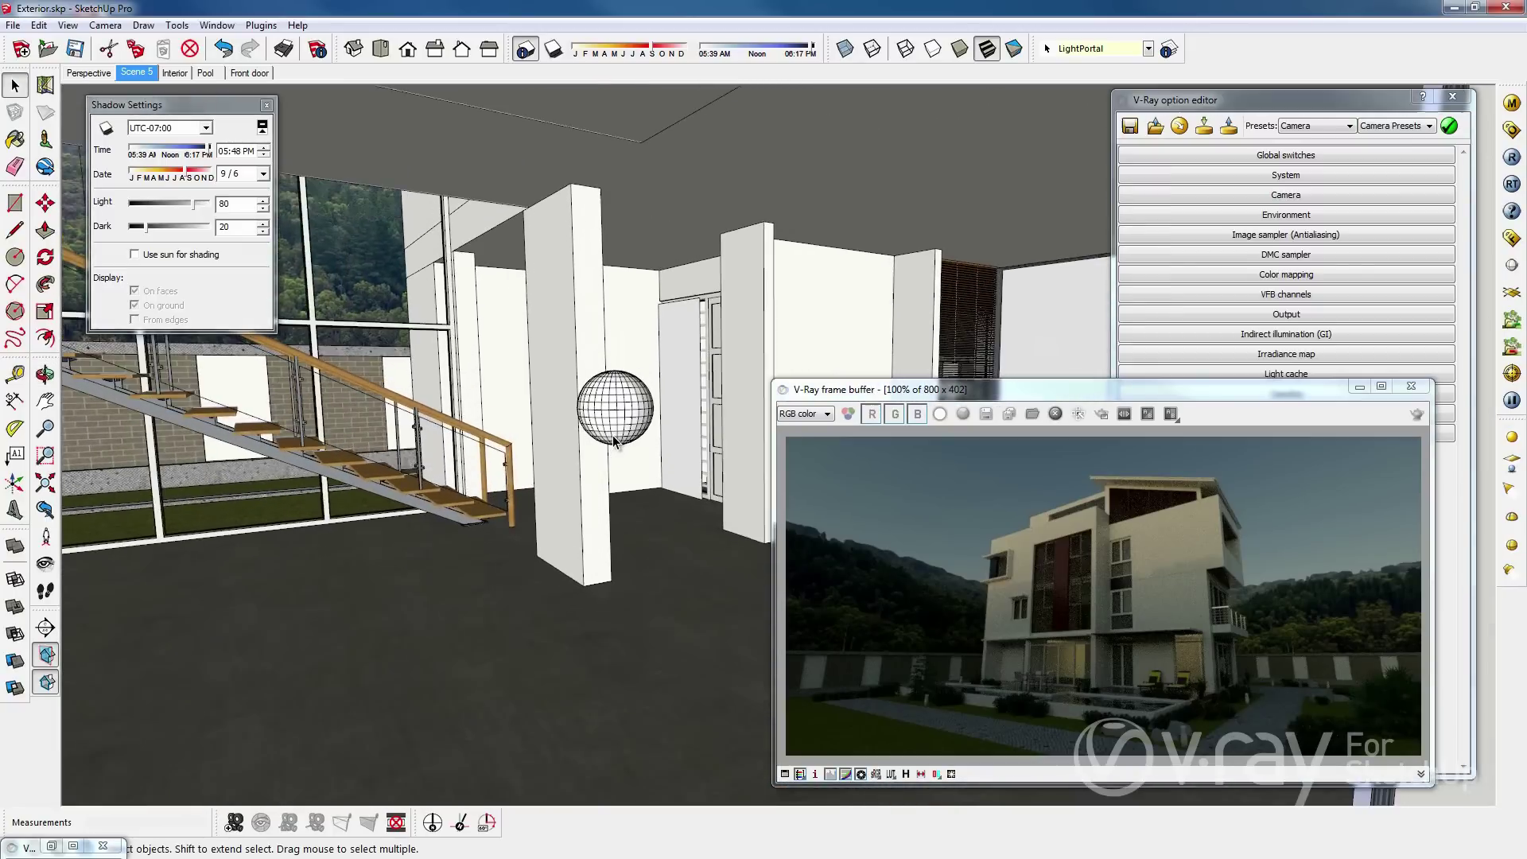
double_click(617, 407)
left_click(617, 407)
right_click(617, 407)
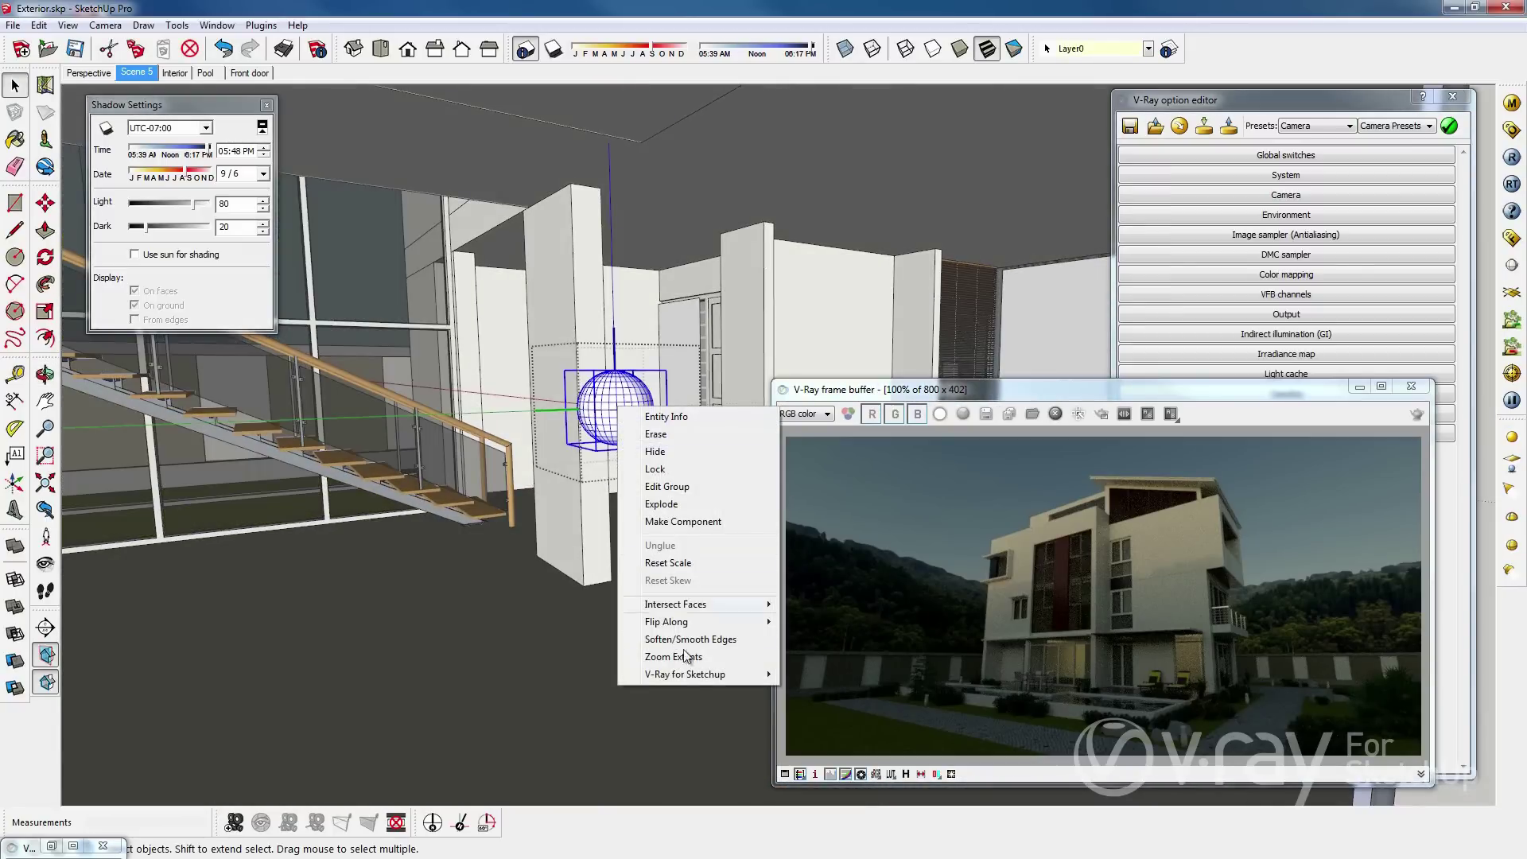
mouse_move(784, 681)
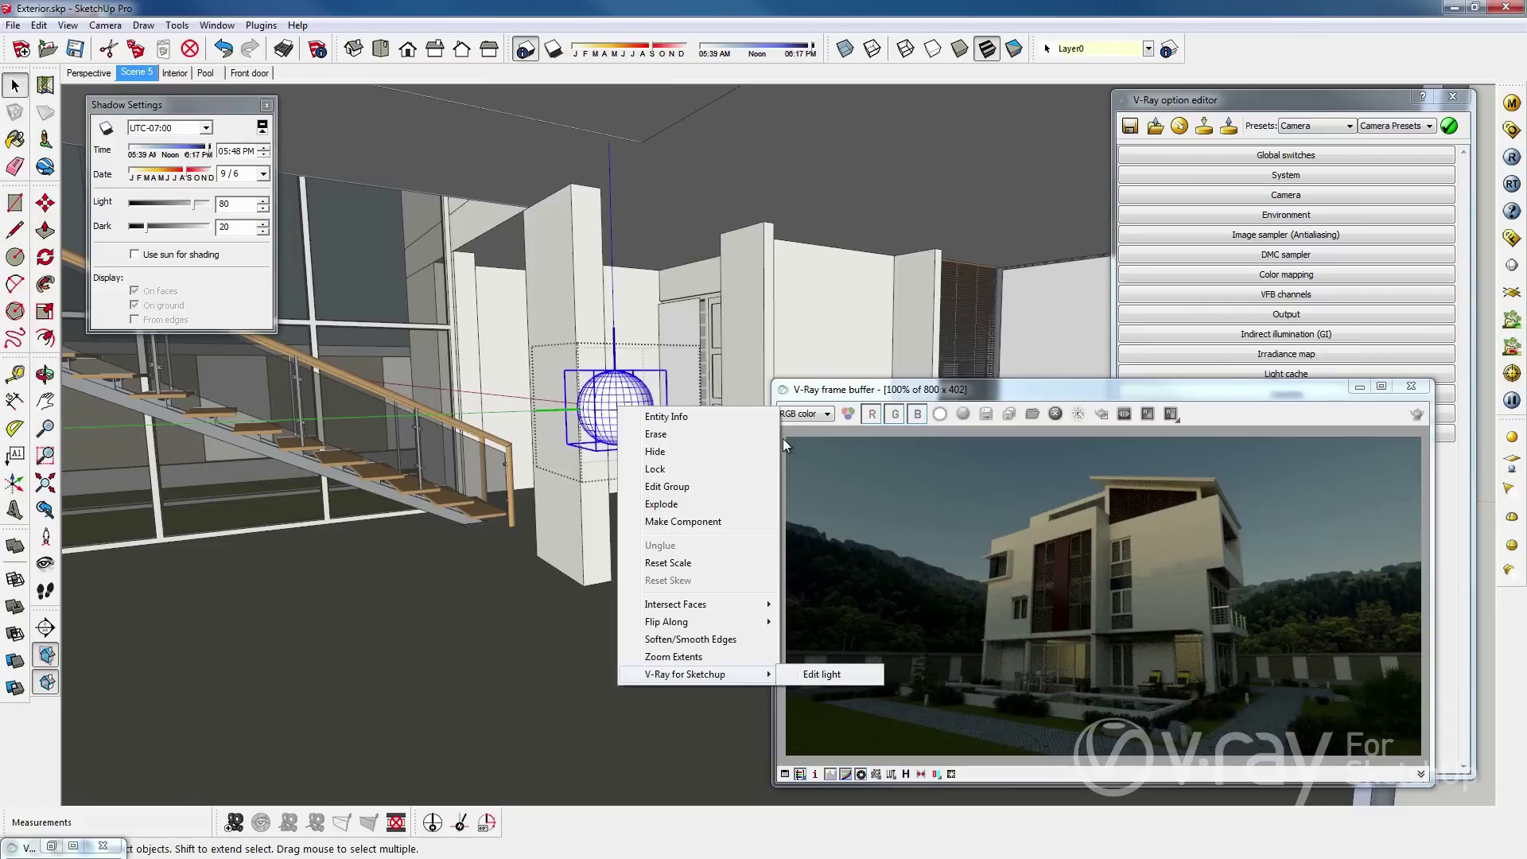
left_click(811, 674)
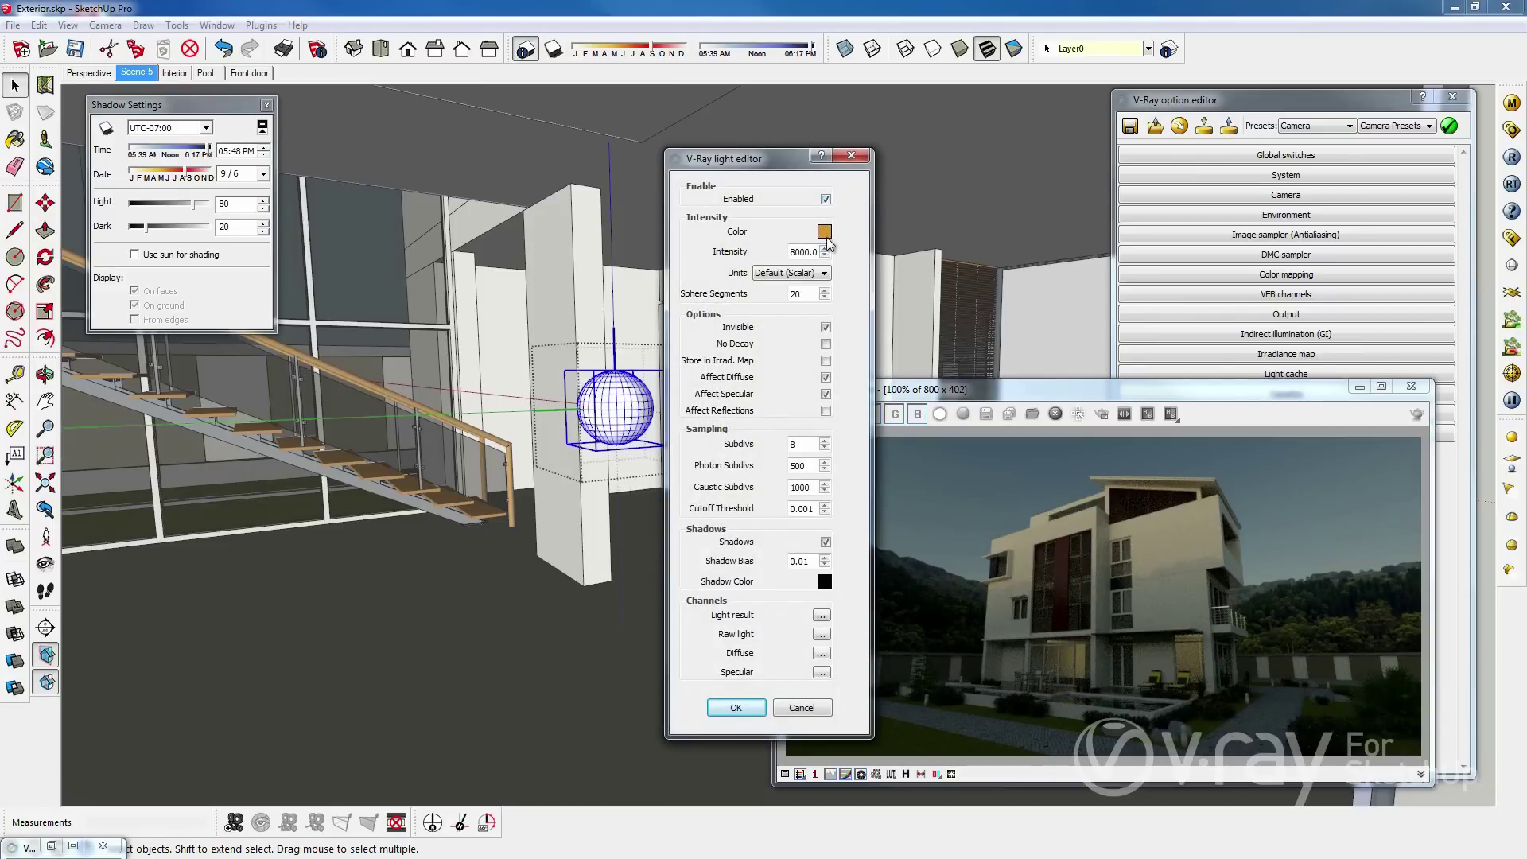
left_click(737, 707)
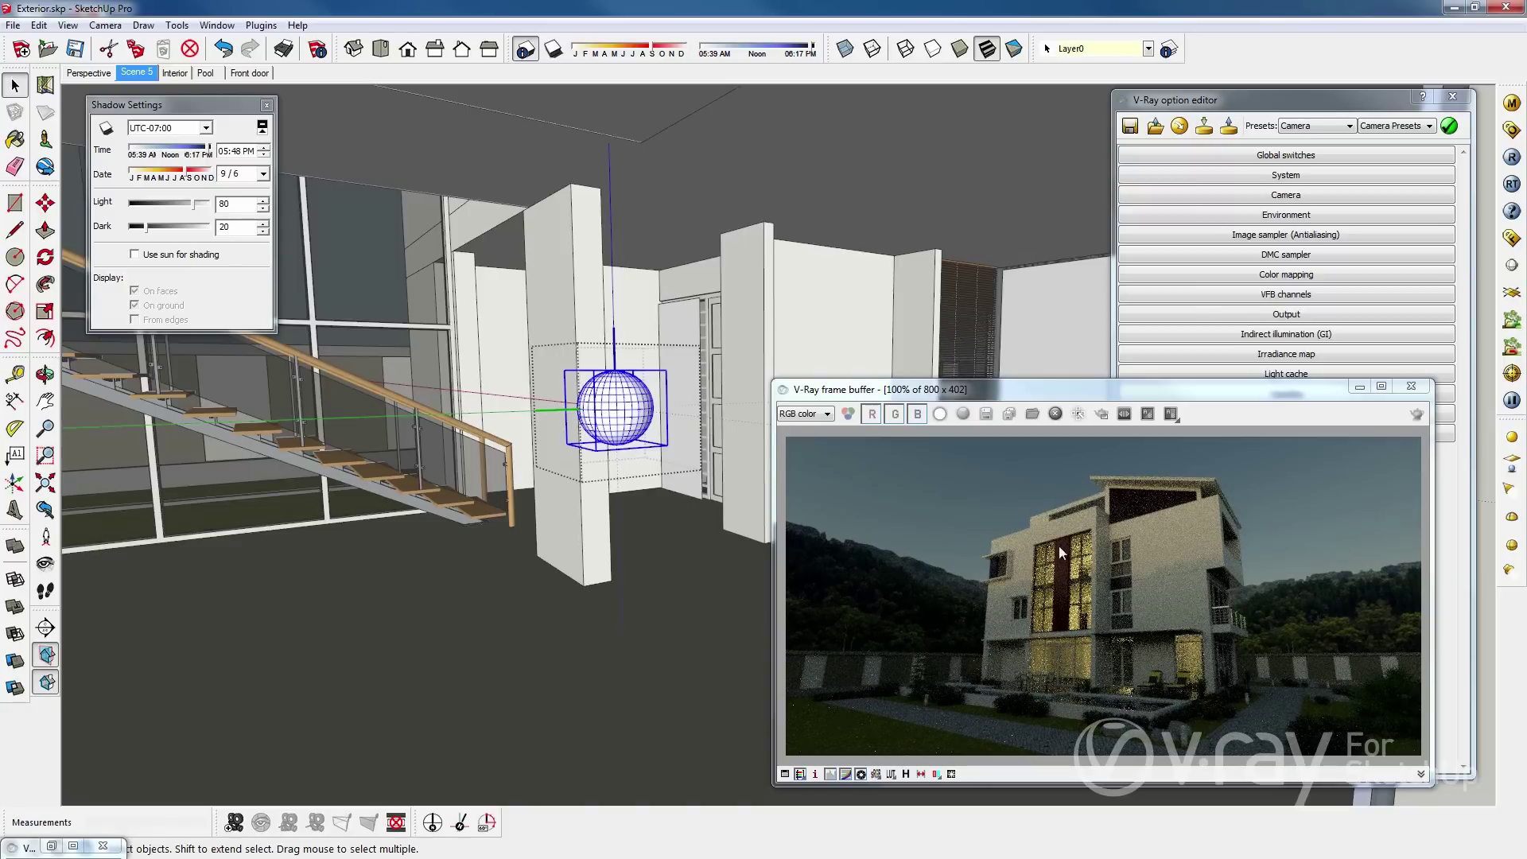
left_click_drag(1070, 390, 575, 282)
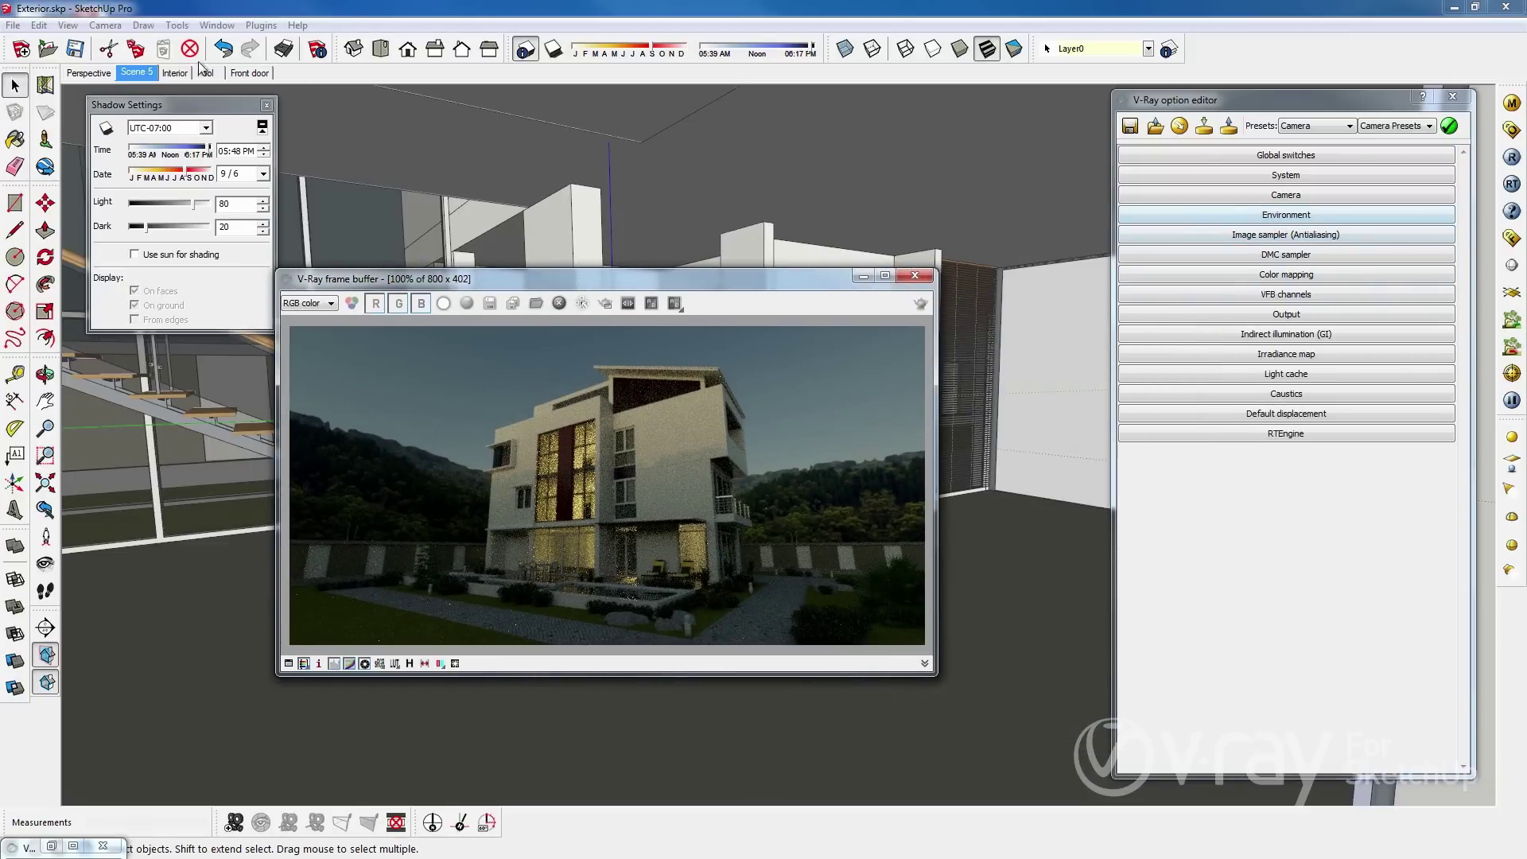
- Raise the V-Ray camera lens shift to 0.17 on Scene 5 and update the scene
left_click(144, 73)
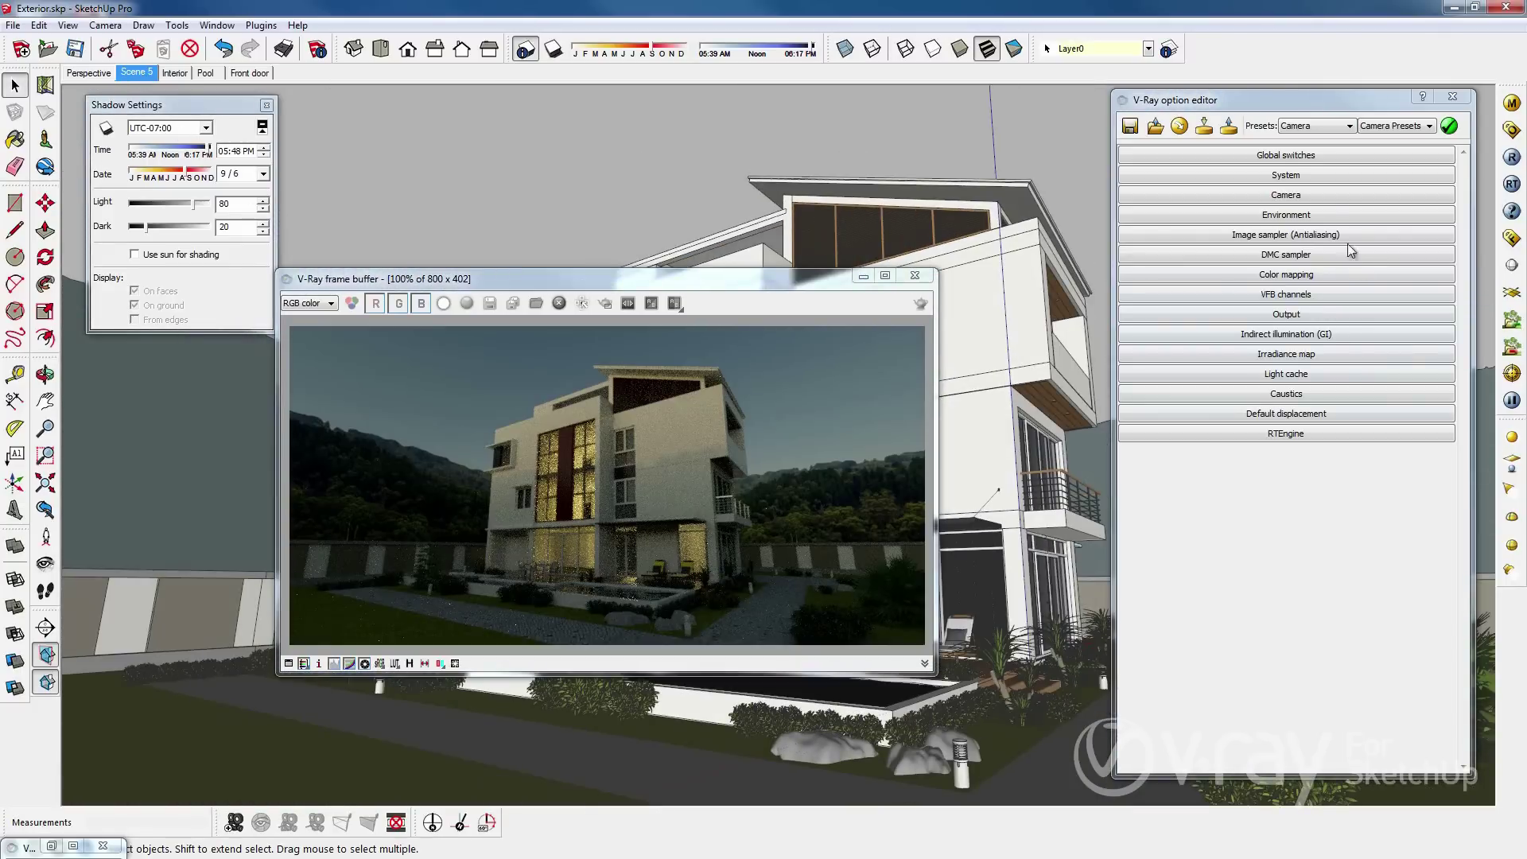
left_click(1322, 200)
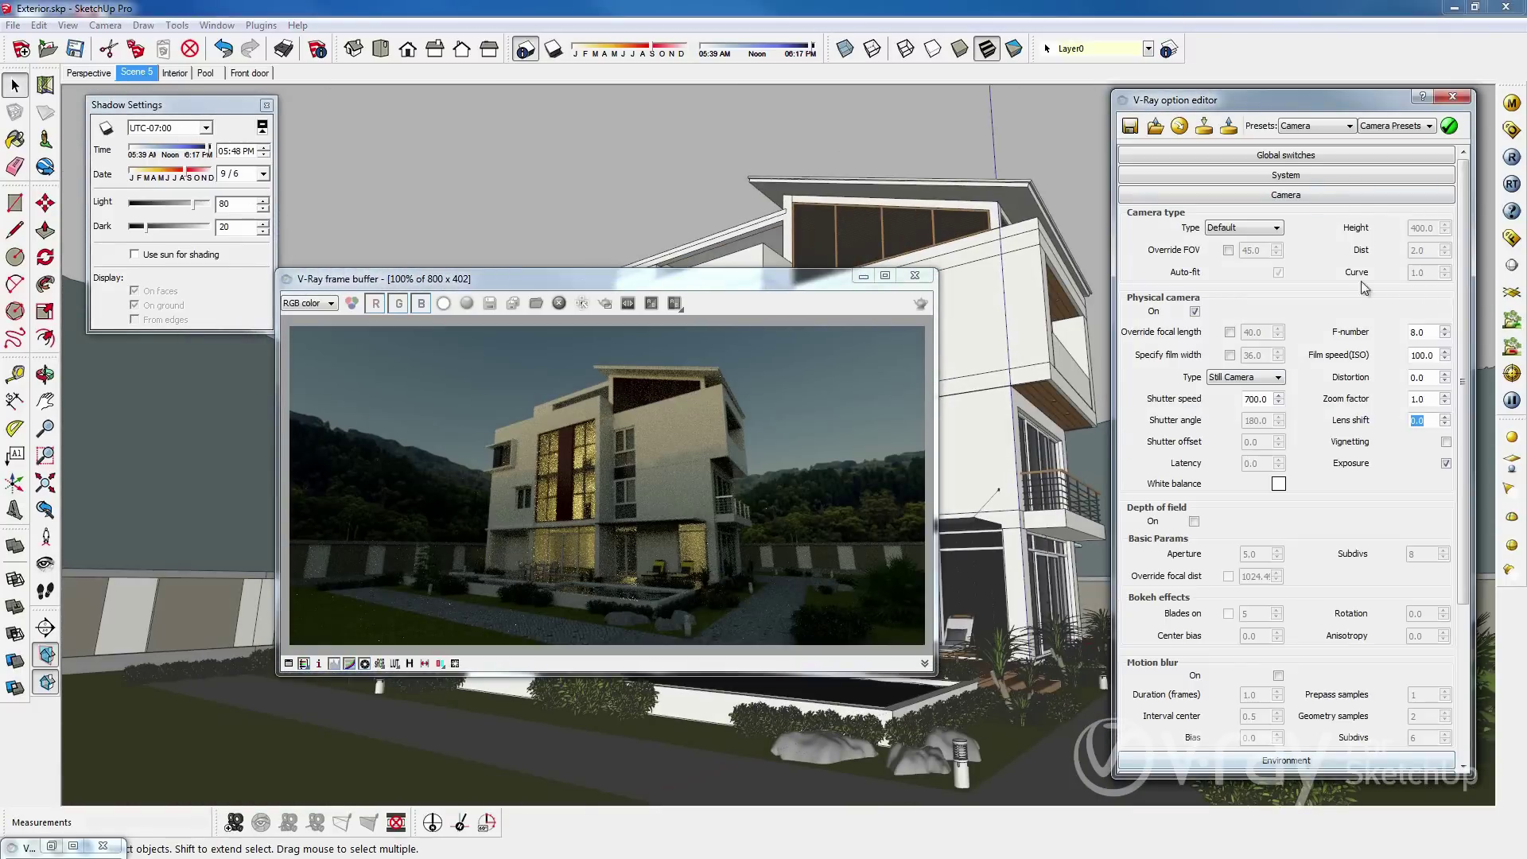
left_click(1445, 416)
left_click(1445, 417)
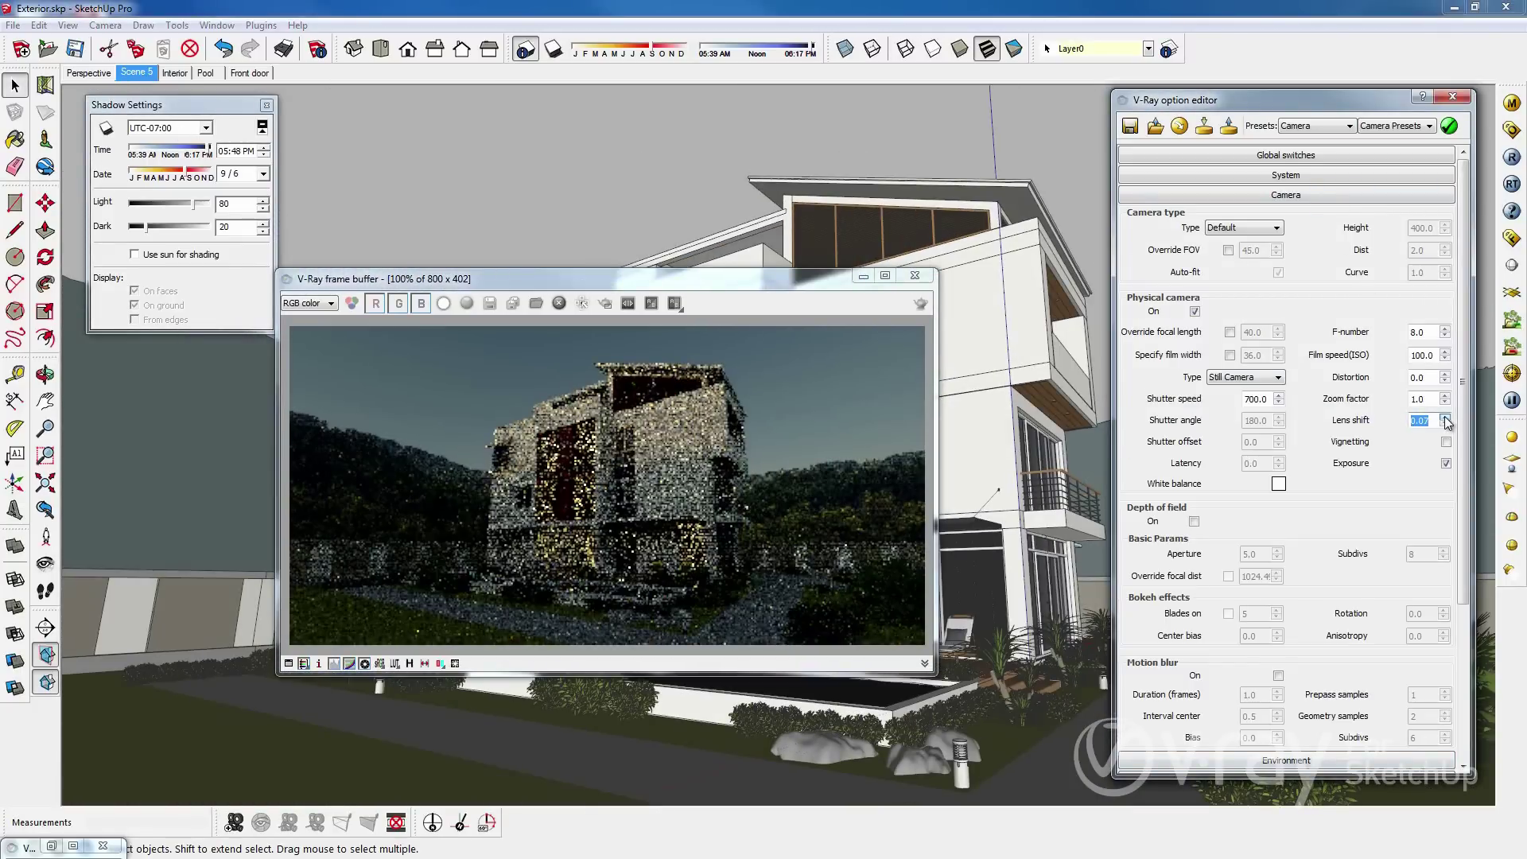
left_click(1445, 417)
left_click(1445, 417)
left_click(1446, 417)
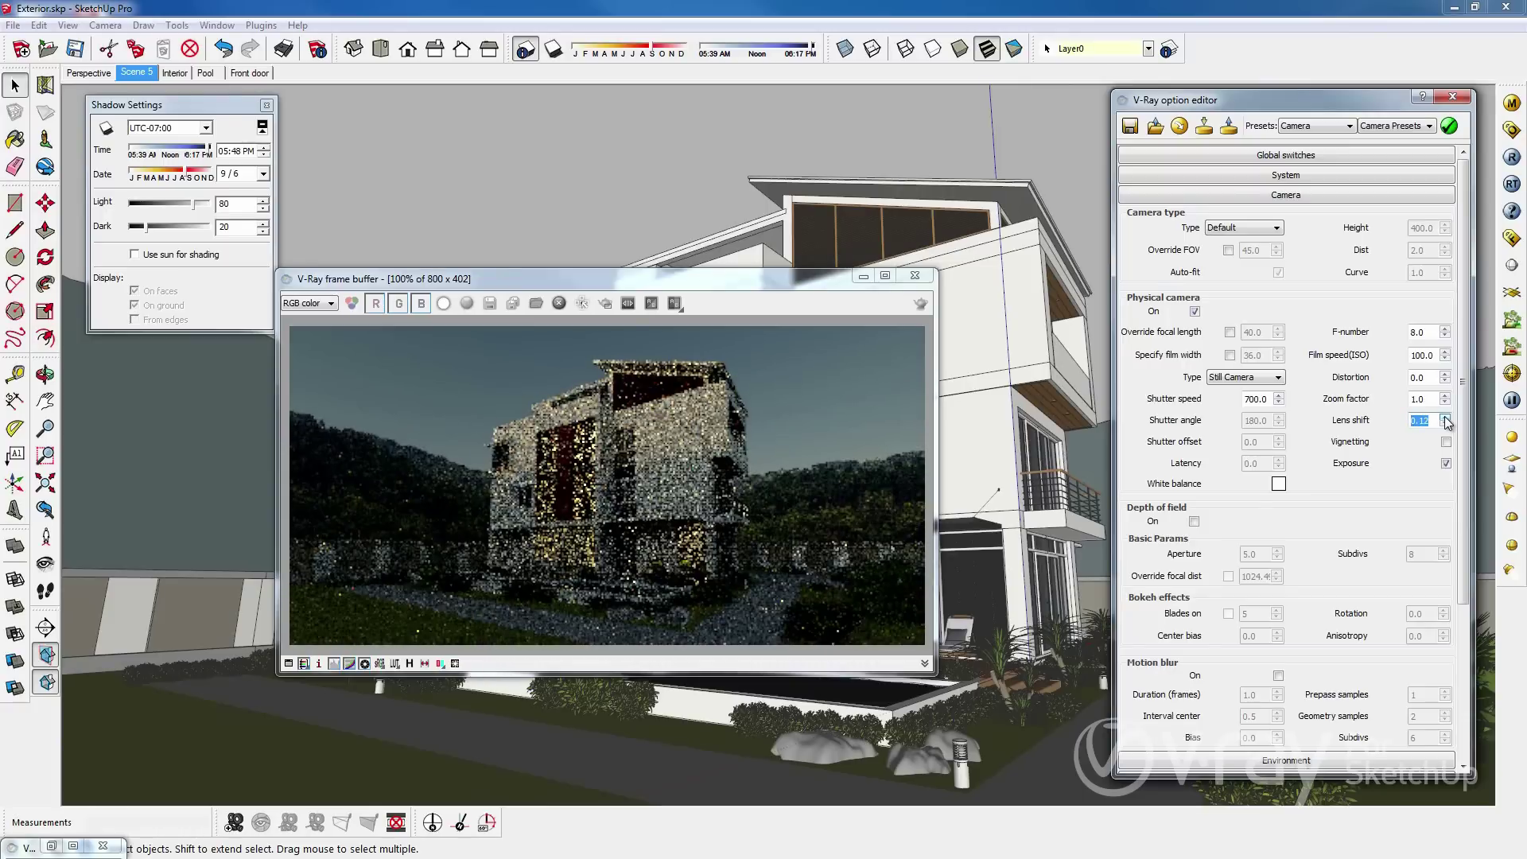
left_click(1446, 417)
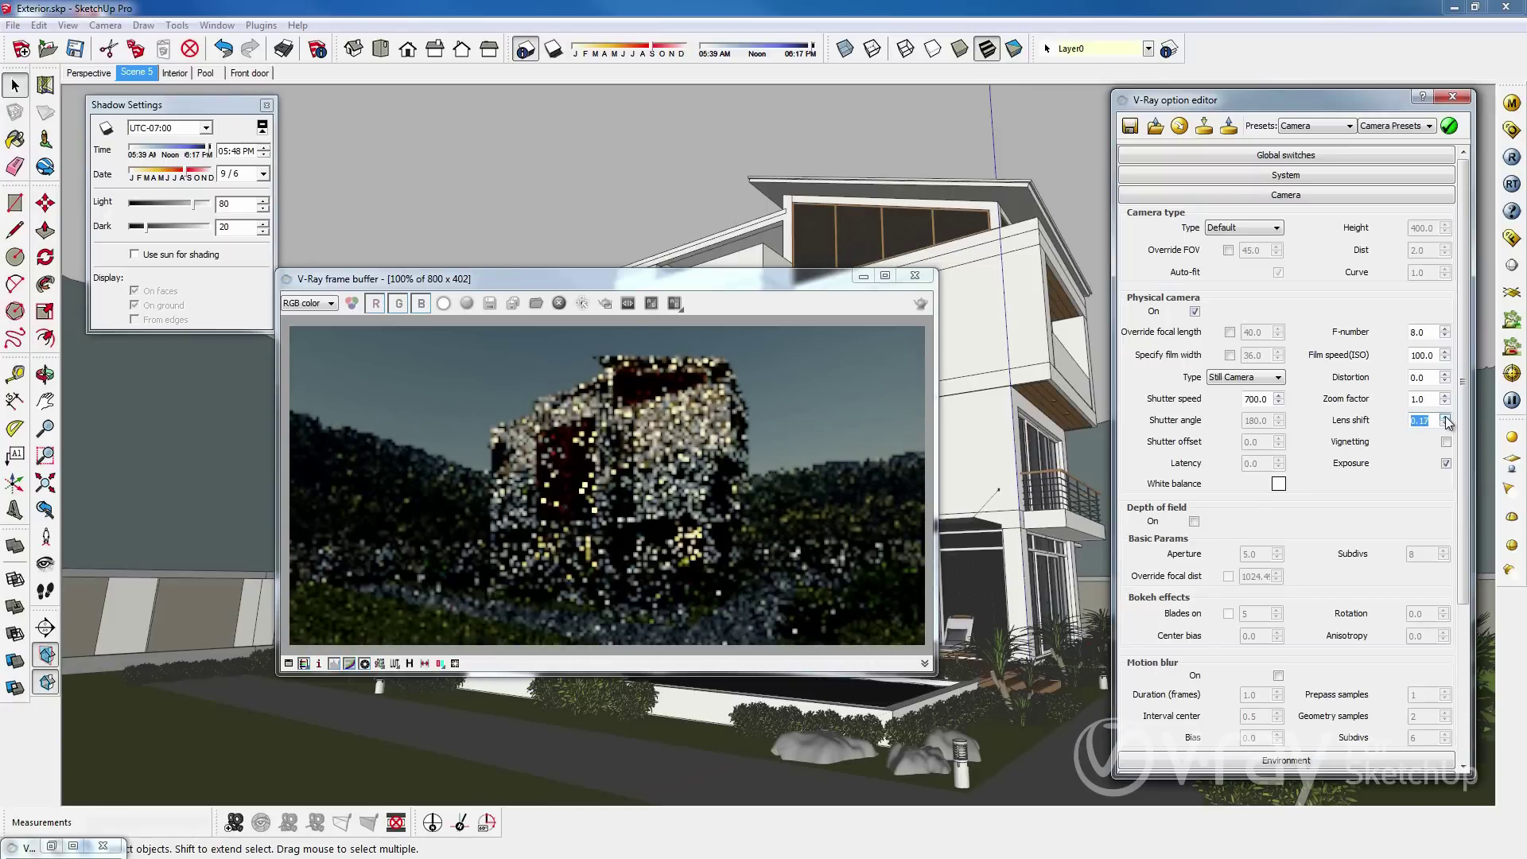
left_click(1446, 417)
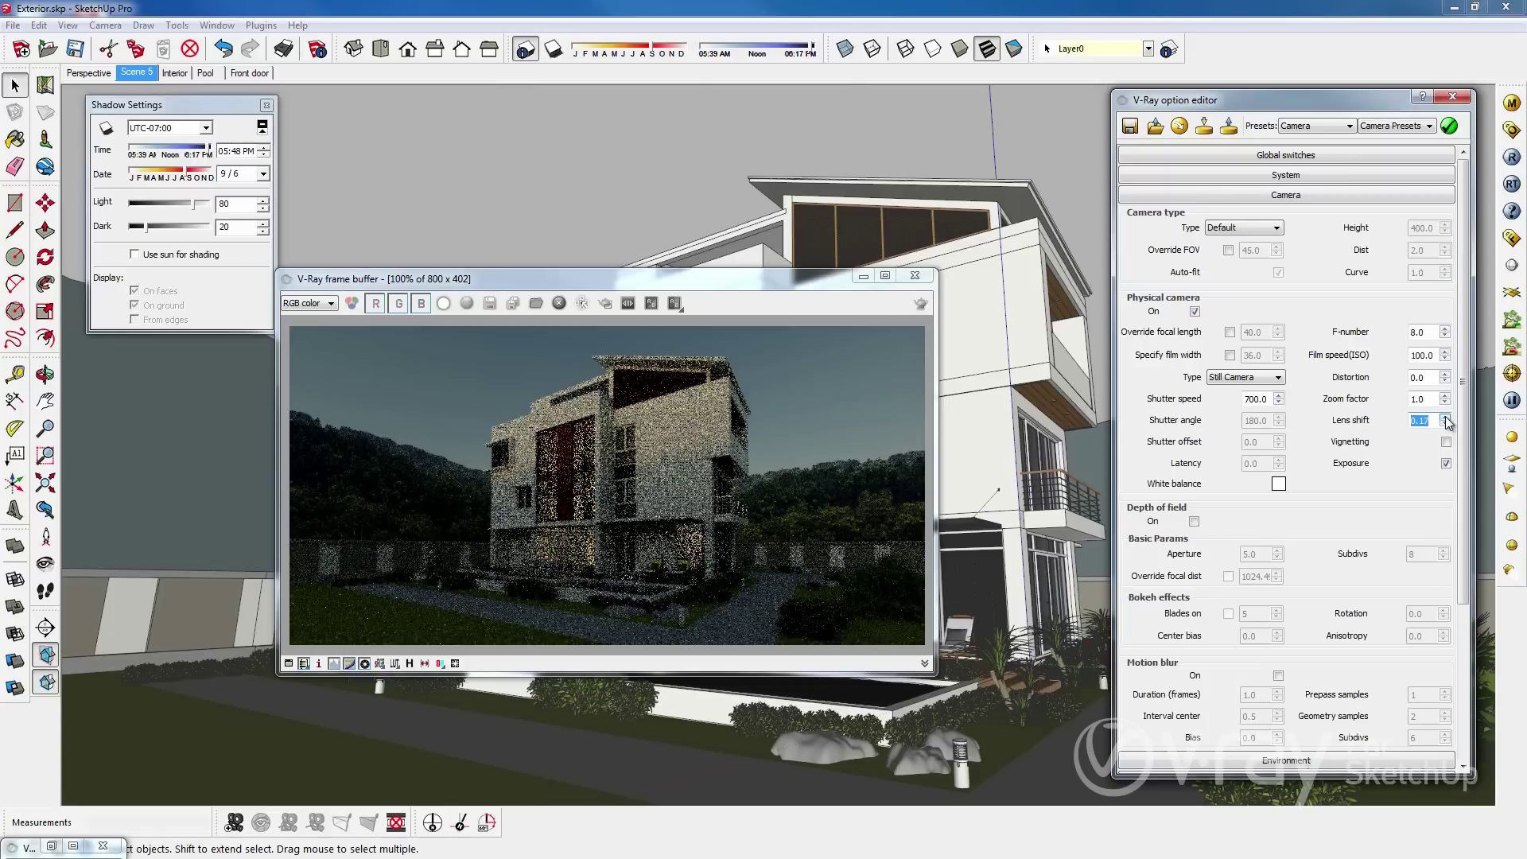
right_click(133, 74)
left_click(179, 148)
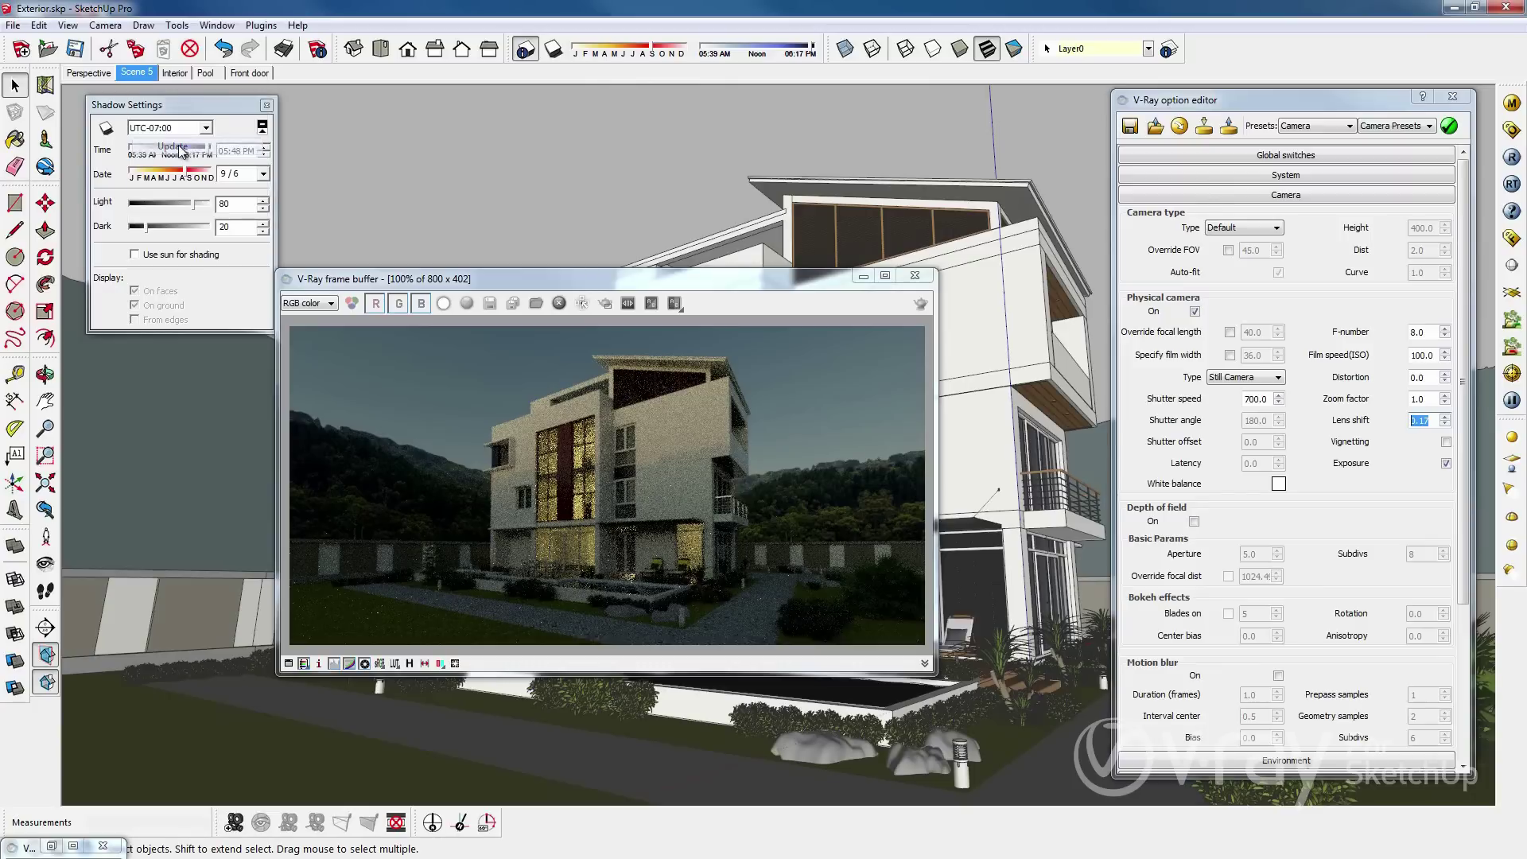